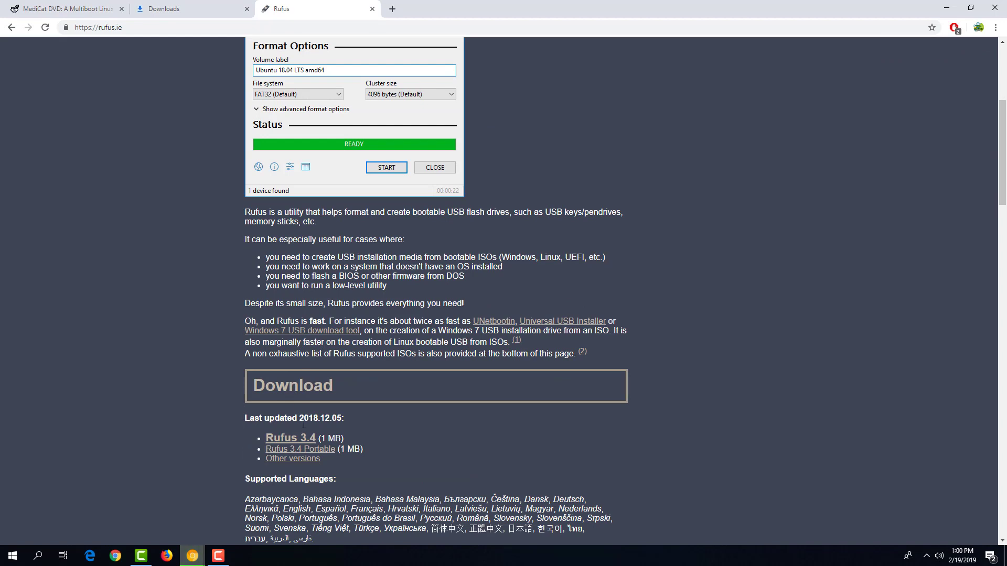
# Download Rufus 3.4 Portable and show the downloaded medicat.v18.10.stable.iso in its folder.
pyautogui.click(314, 450)
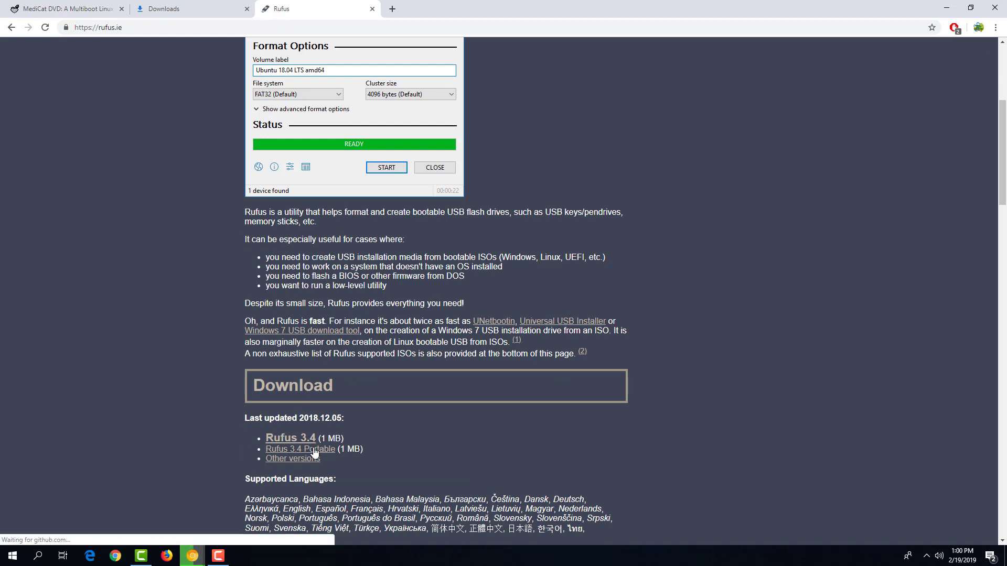
pyautogui.click(171, 4)
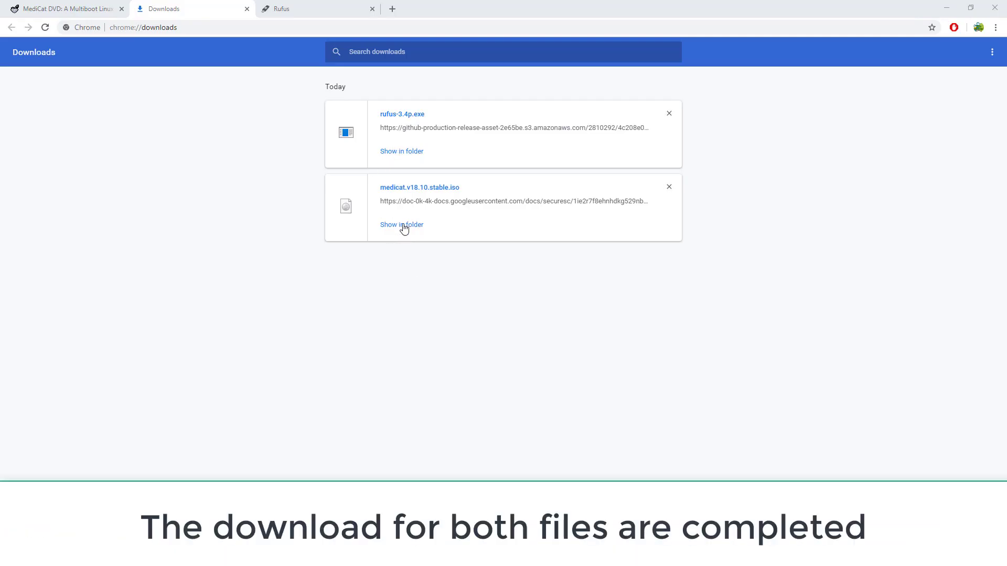
pyautogui.click(403, 225)
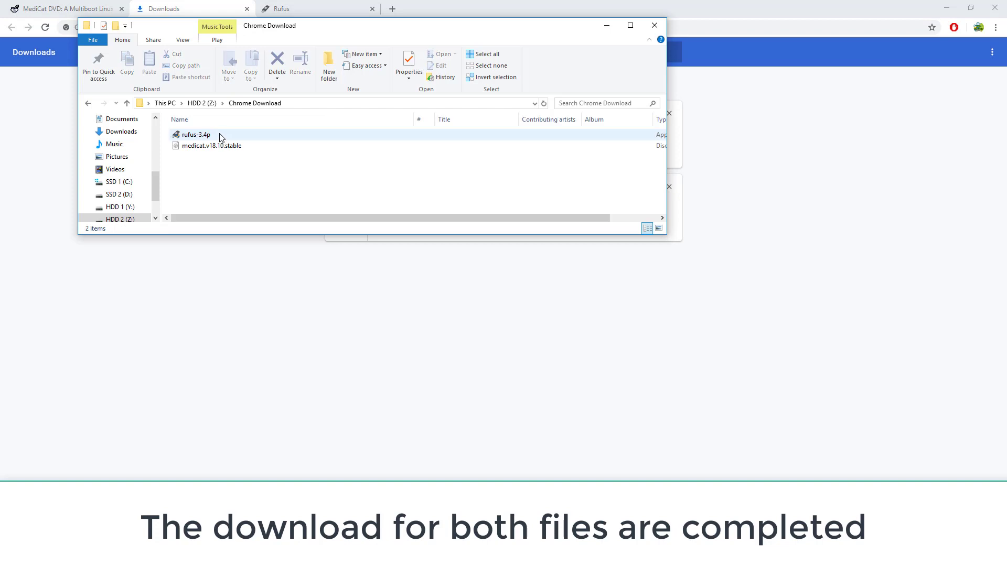
# Display the files in the Chrome Download folder as large icons.
pyautogui.rightClick(212, 162)
pyautogui.moveTo(314, 166)
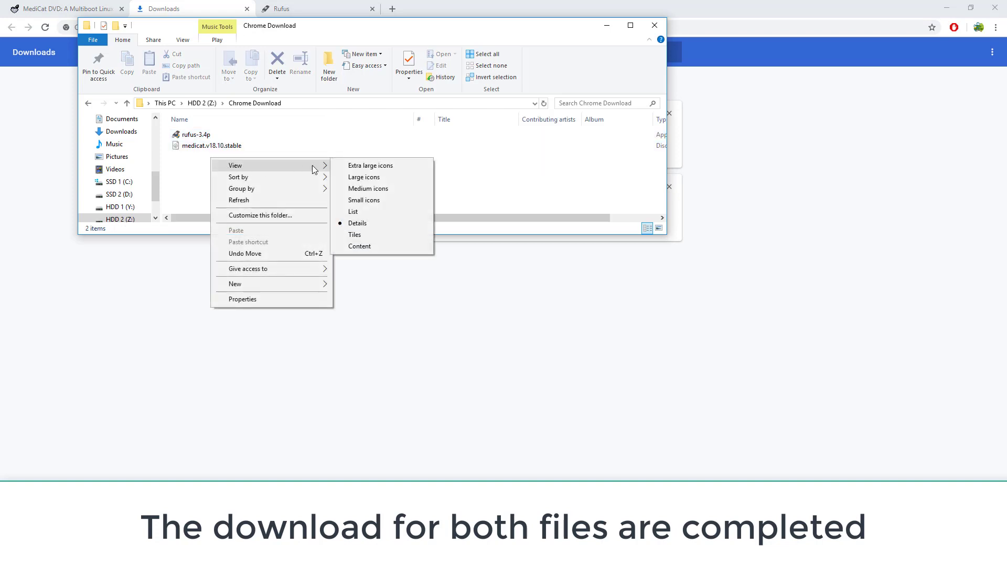
pyautogui.click(359, 178)
# Launch the rufus-3.4p application from the Chrome Download folder.
pyautogui.click(211, 160)
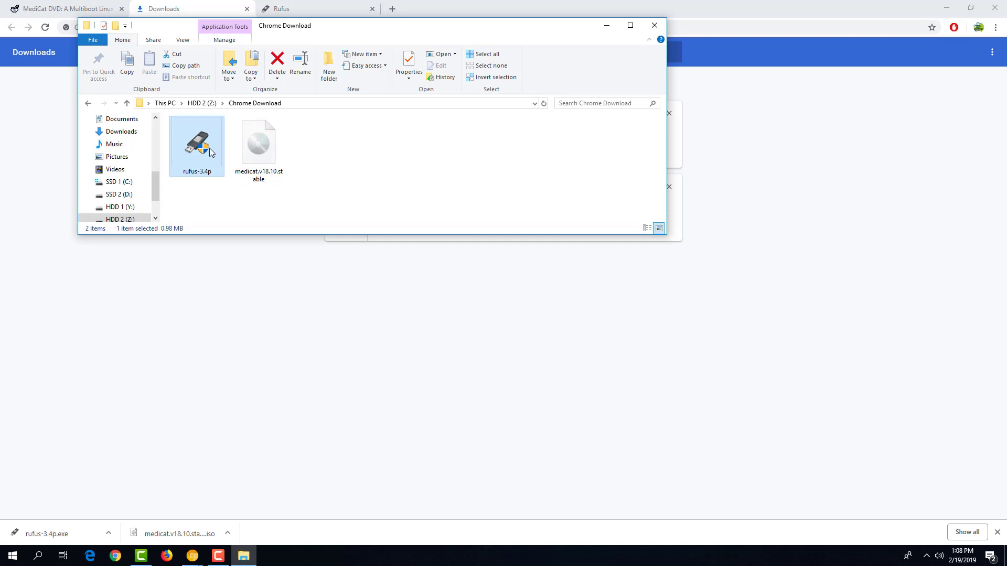
pyautogui.click(250, 145)
pyautogui.doubleClick(213, 148)
pyautogui.click(530, 291)
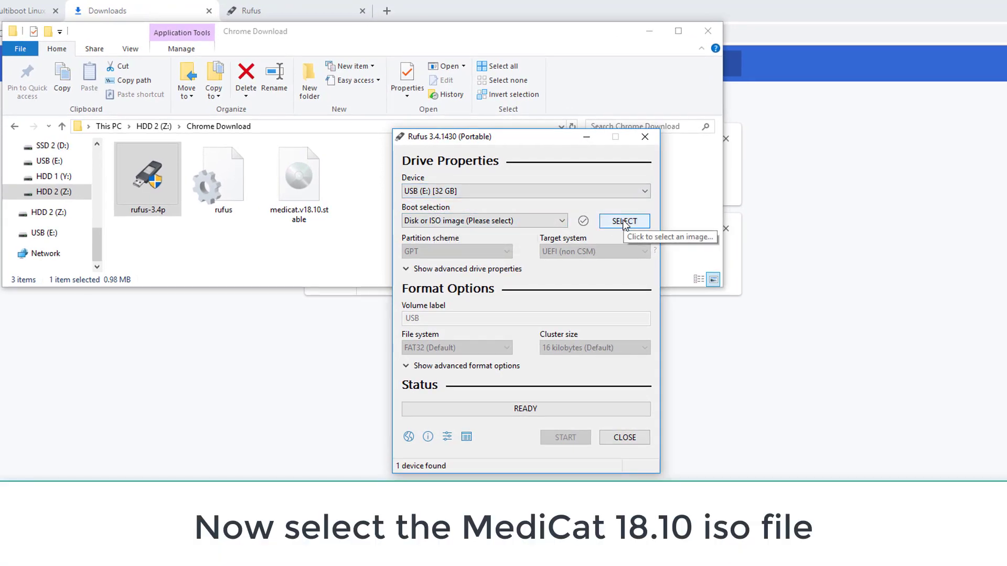
# Load medicat.v18.10.stable from the Chrome Download folder on HDD 2 (Z:) as the boot image.
pyautogui.click(625, 222)
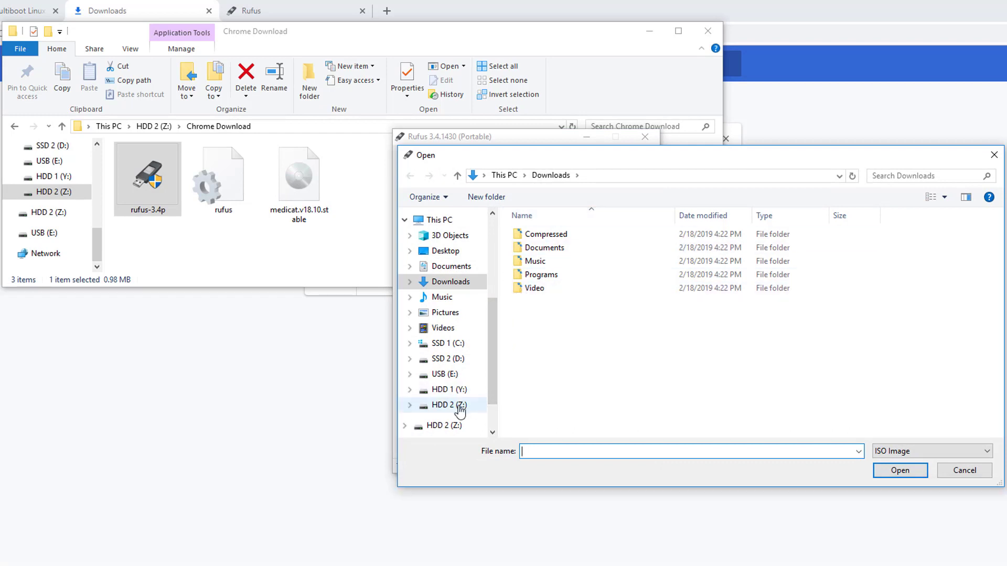
pyautogui.click(459, 407)
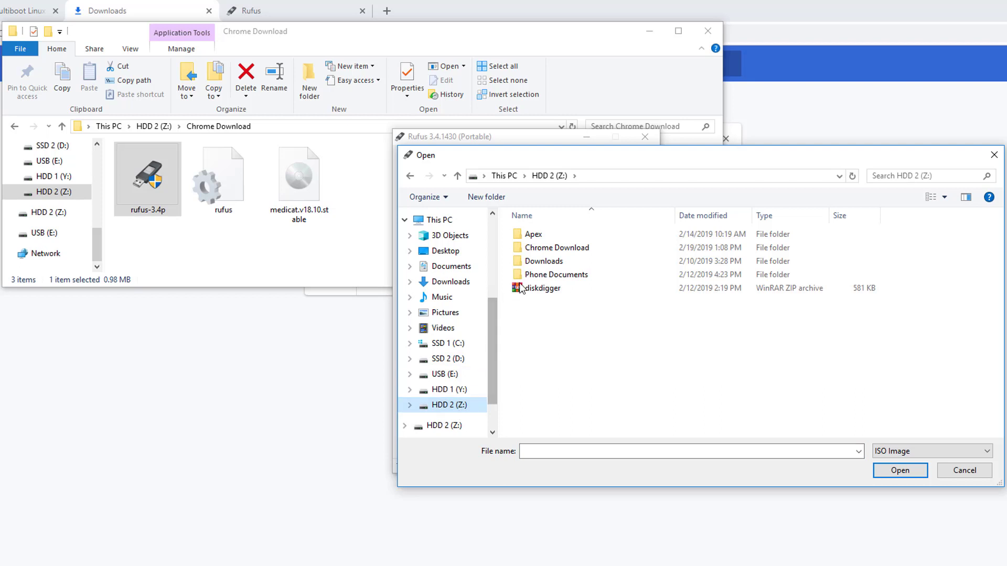
pyautogui.doubleClick(539, 250)
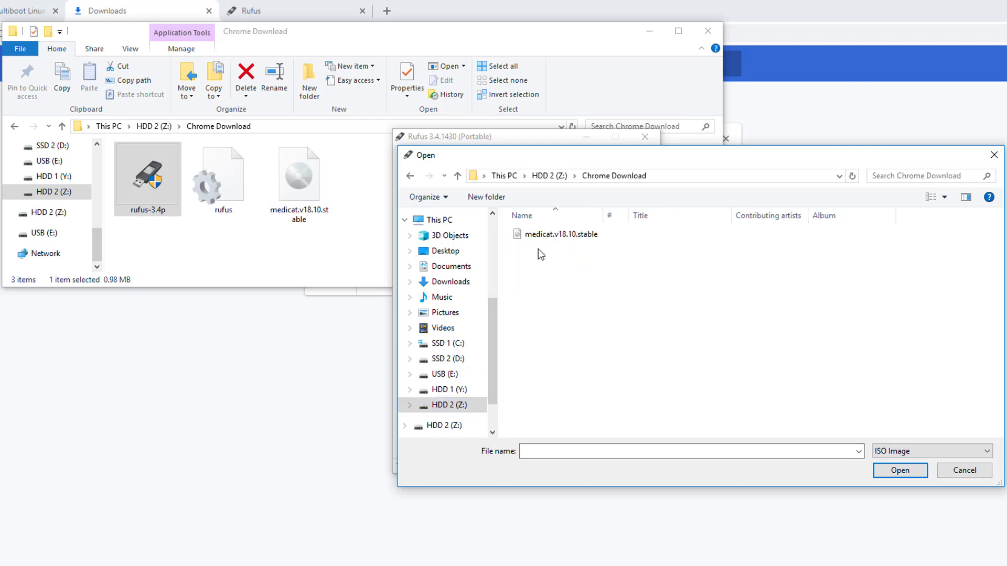
pyautogui.click(544, 237)
pyautogui.doubleClick(542, 237)
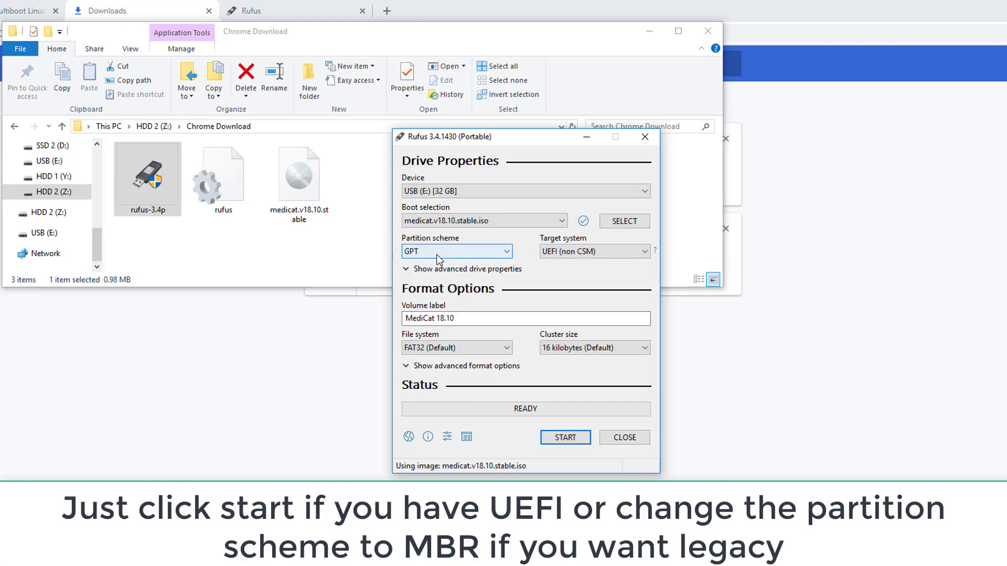
# Write the MediCat image to the USB drive with the GPT partition scheme and UEFI (non CSM) target, accepting the data erasure.
pyautogui.click(505, 252)
pyautogui.click(506, 252)
pyautogui.click(559, 254)
pyautogui.click(566, 253)
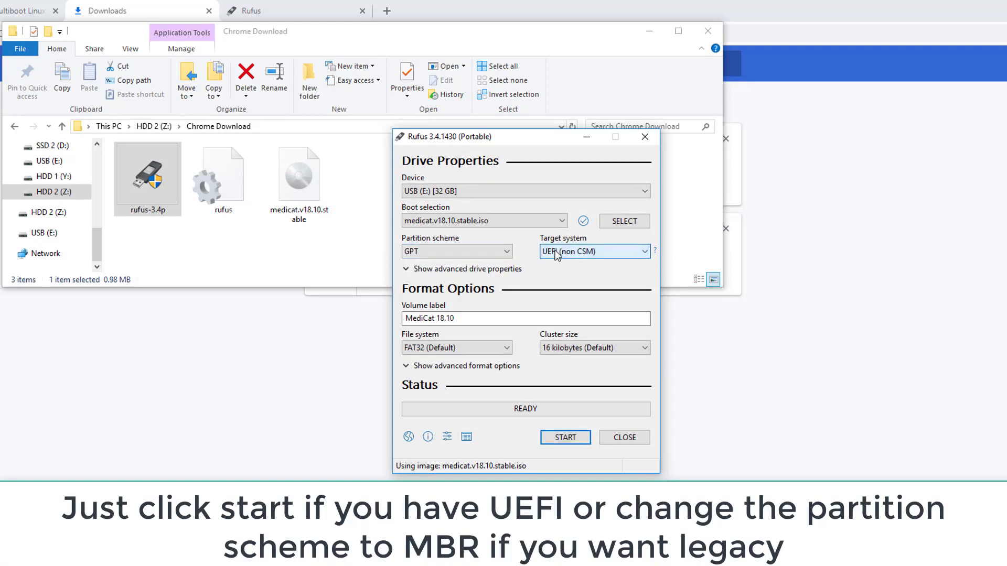
pyautogui.click(562, 442)
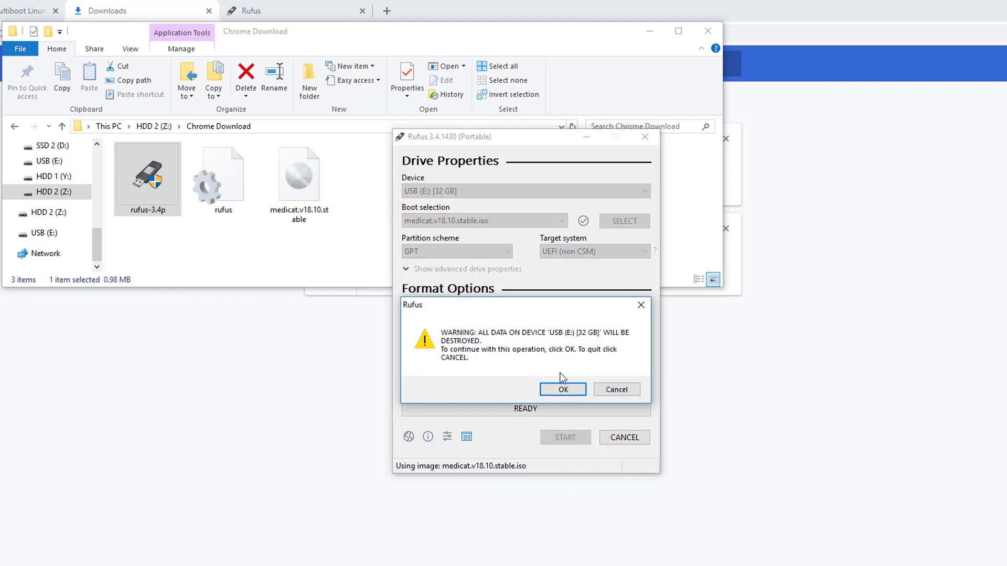
pyautogui.click(553, 389)
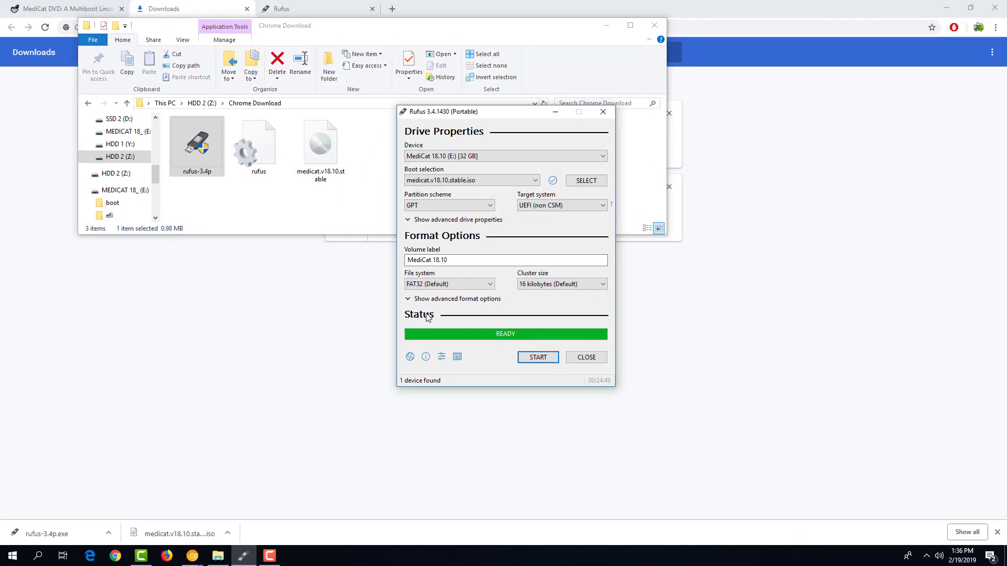
# Close Rufus, the folder window and the browser, and restart the PC to boot from the USB drive.
pyautogui.click(570, 360)
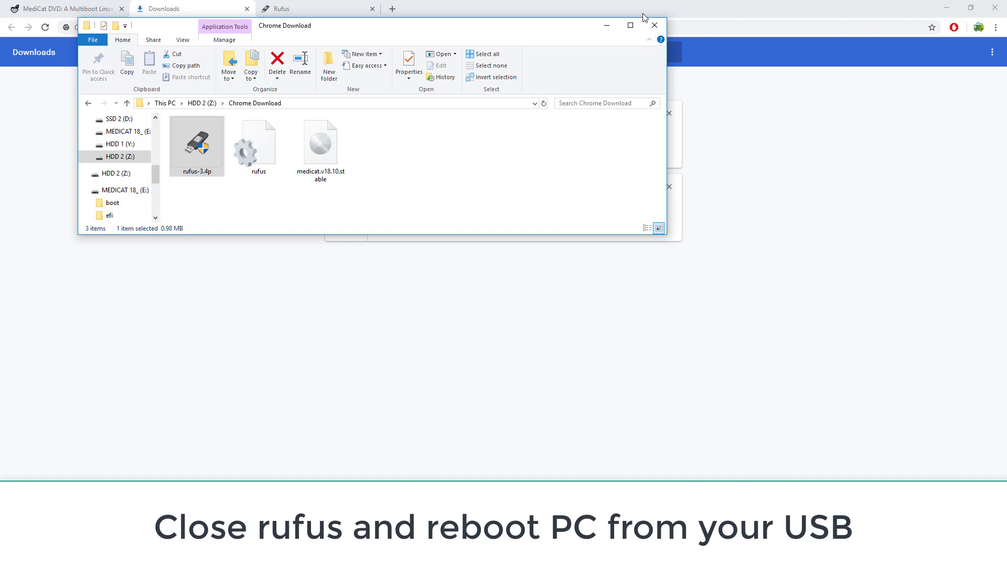
pyautogui.click(654, 25)
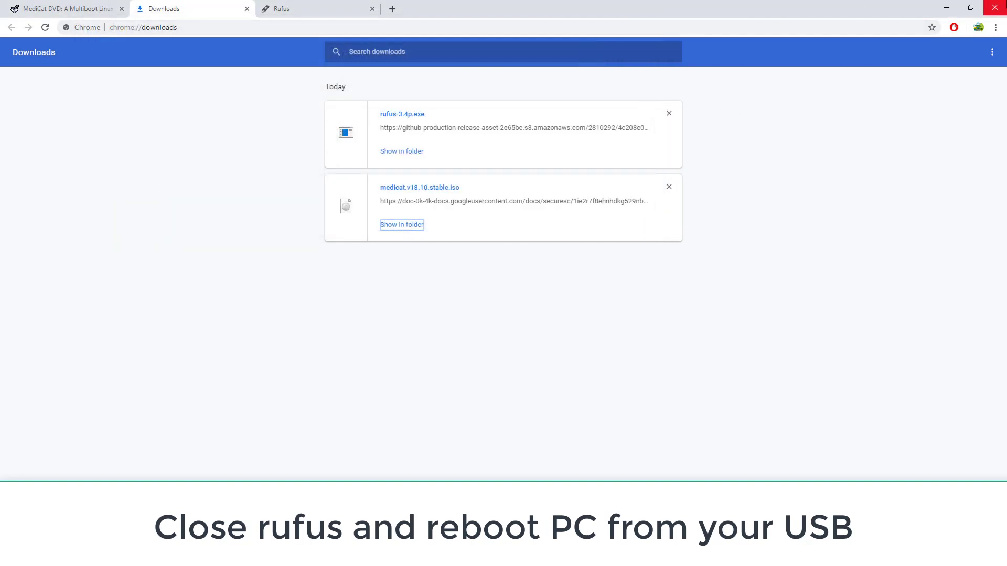
pyautogui.click(995, 7)
pyautogui.click(12, 555)
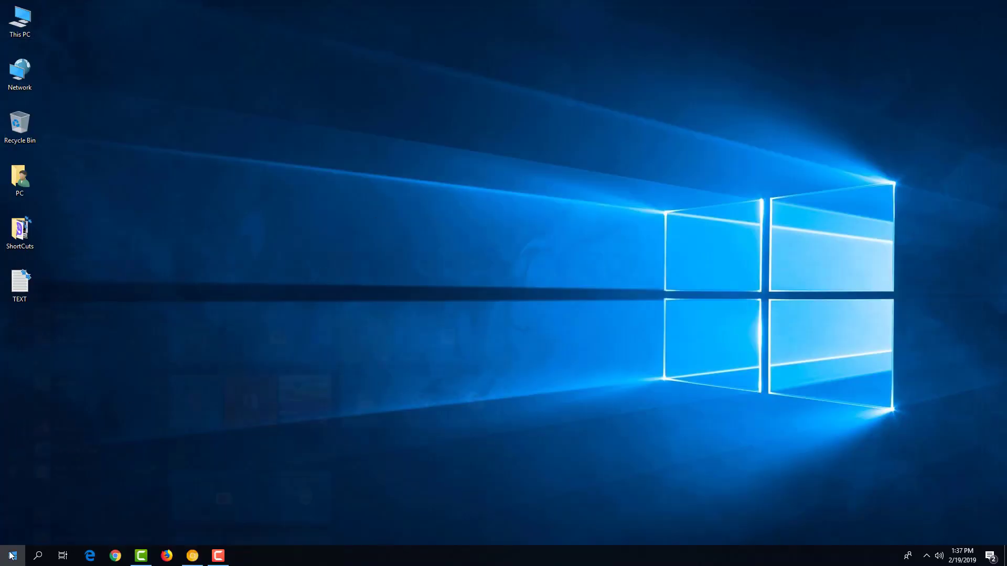
pyautogui.click(13, 533)
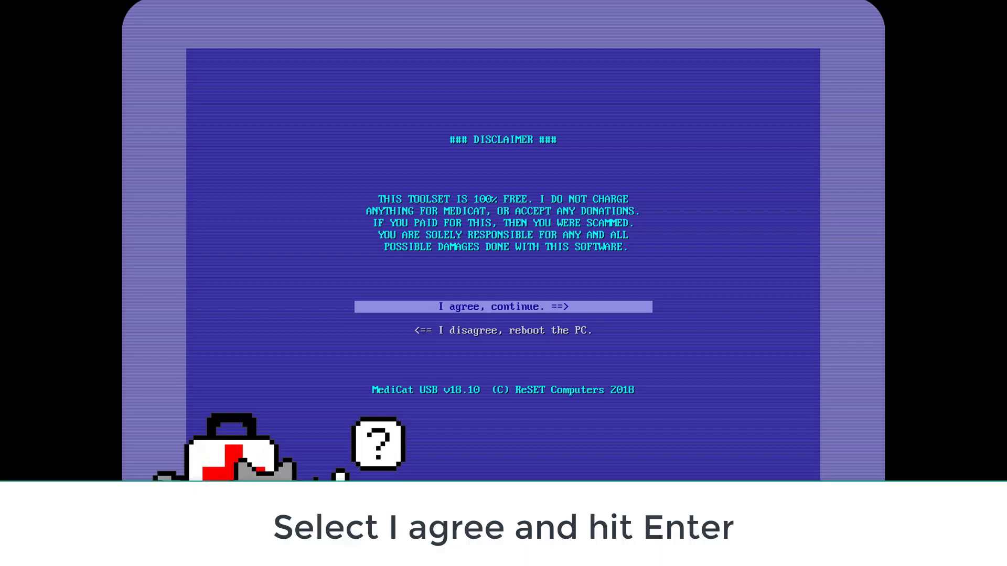
# Accept the MediCat disclaimer with "I agree, continue".
pyautogui.press('Down')
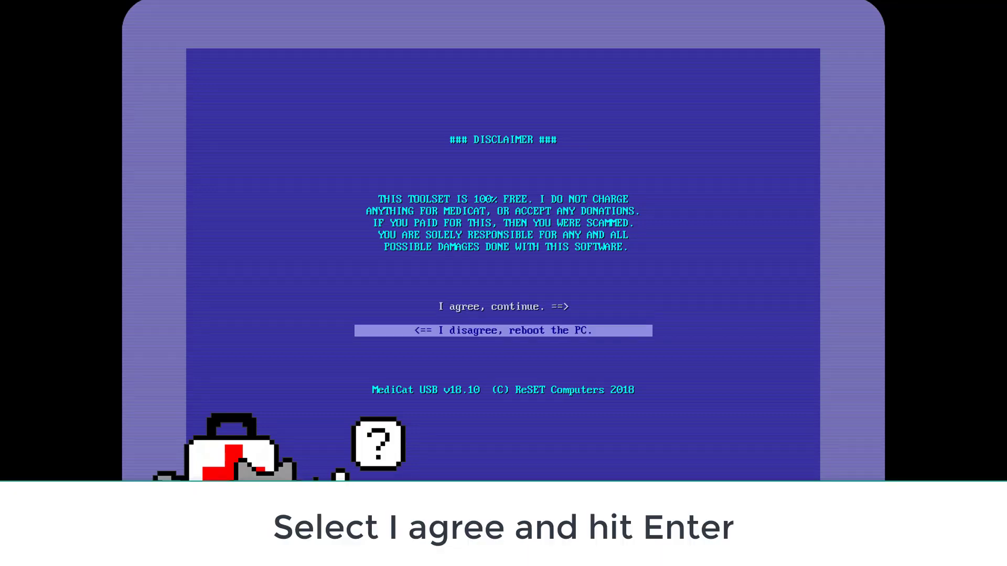
pyautogui.press('Up')
pyautogui.press('Down')
pyautogui.press('Up')
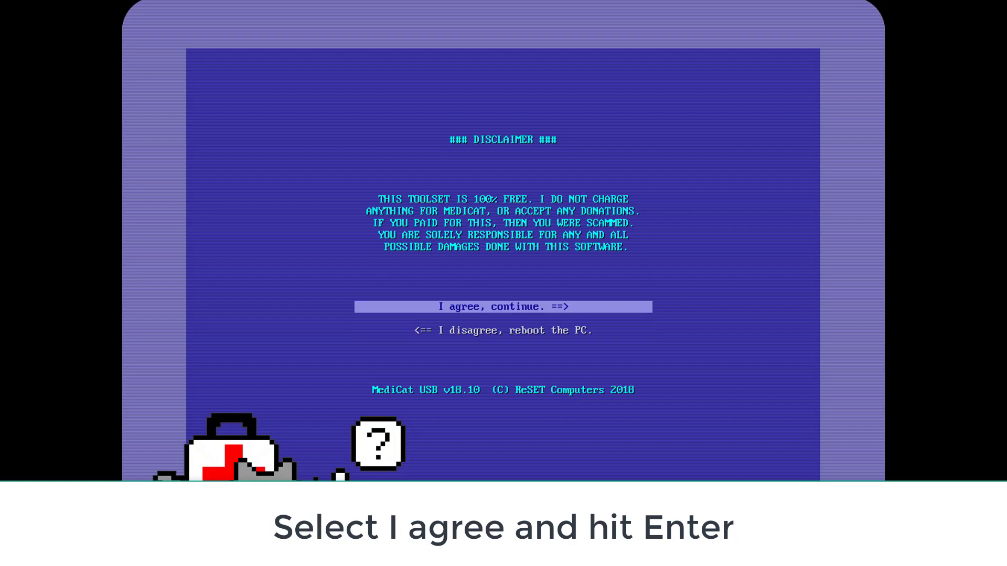
pyautogui.press('Return')
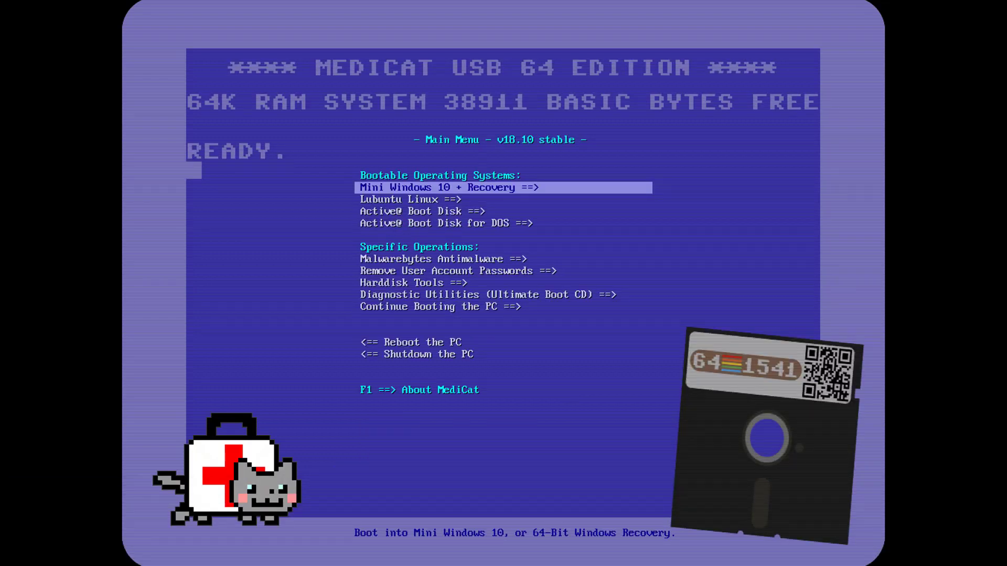
# Look through the bootable operating systems, specific operations and power entries listed for MediCat.
pyautogui.press('Down')
pyautogui.press('Down')
pyautogui.press('Down')
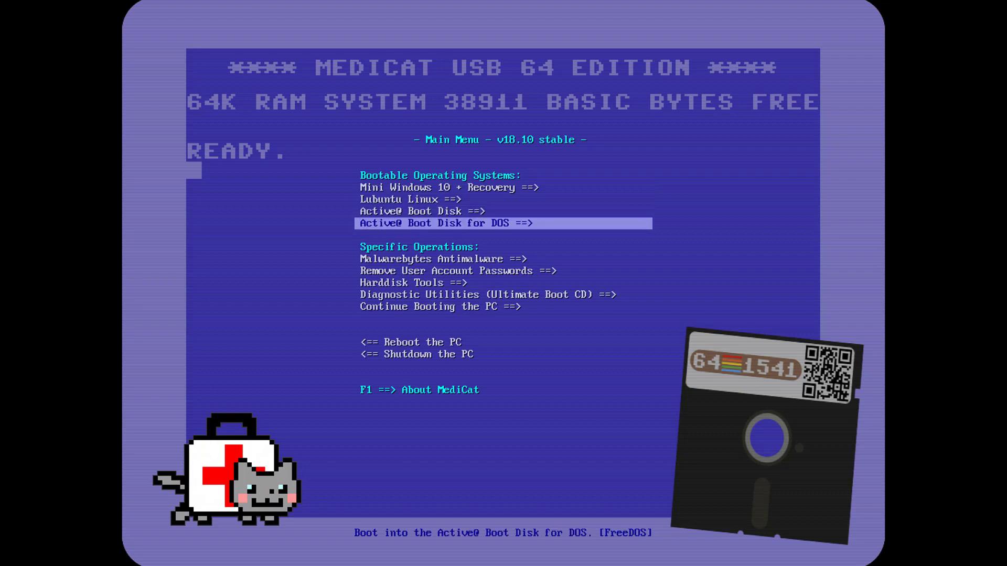
pyautogui.press('Up')
pyautogui.press('Down')
pyautogui.press('Down')
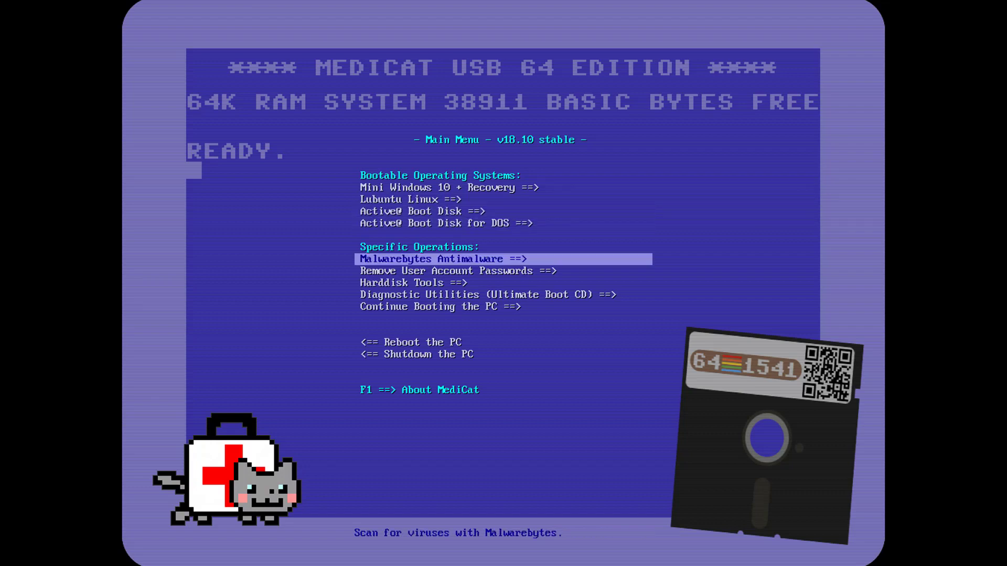
pyautogui.press('Down')
pyautogui.press('Down')
pyautogui.press('Down')
pyautogui.press('Down')
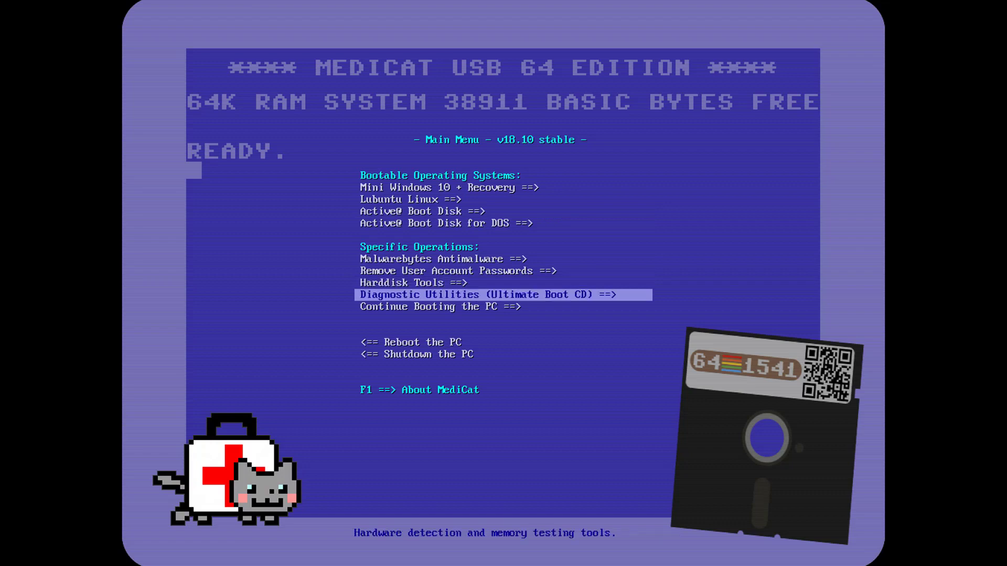
pyautogui.press('Down')
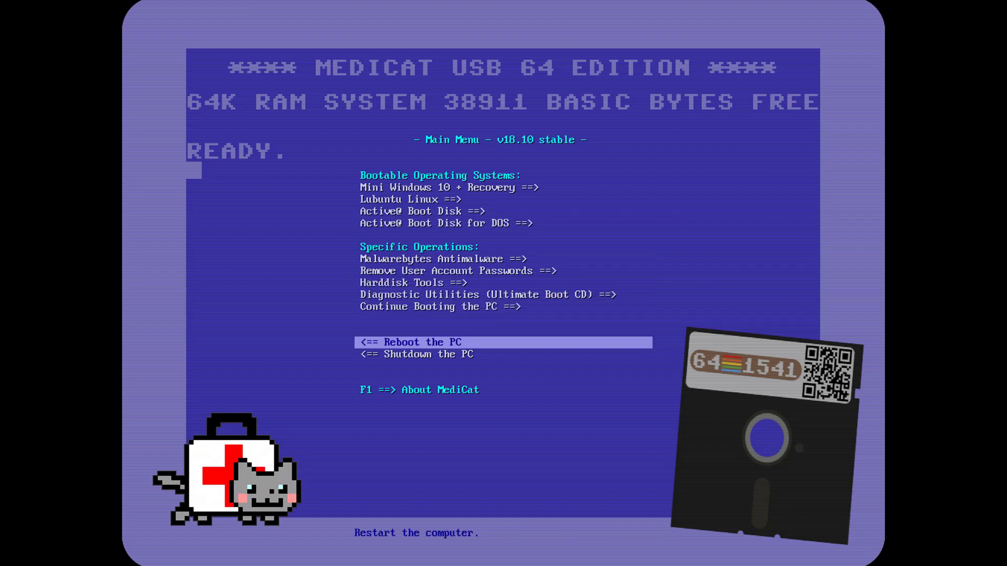
pyautogui.press('Down')
# Go back up the list of entries and start Mini Windows 10 + Recovery.
pyautogui.press('Up')
pyautogui.press('Up')
pyautogui.press('Up')
pyautogui.press('Up')
pyautogui.press('Up')
pyautogui.press('Up')
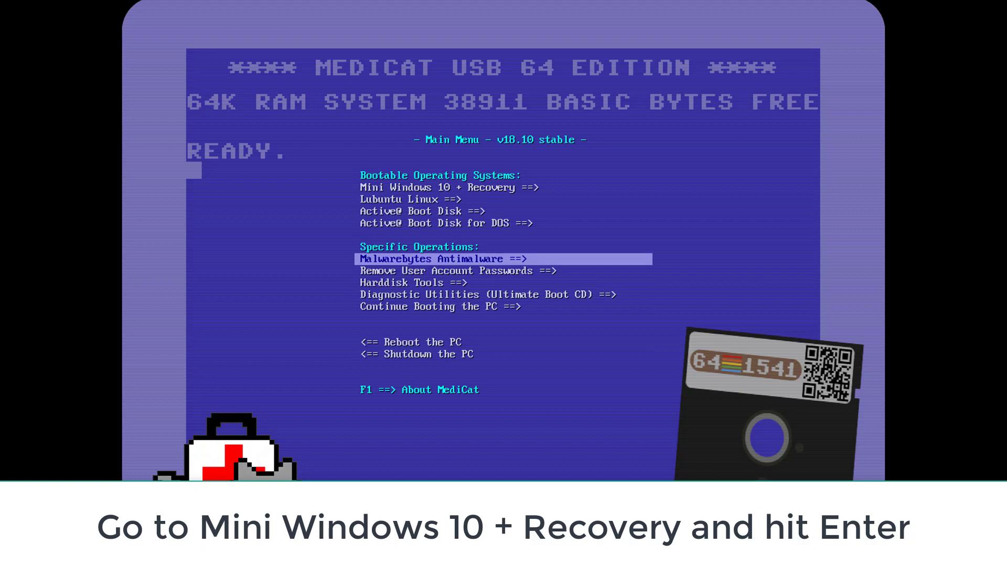
pyautogui.press('Up')
pyautogui.press('Up')
pyautogui.press('Up')
pyautogui.press('Up')
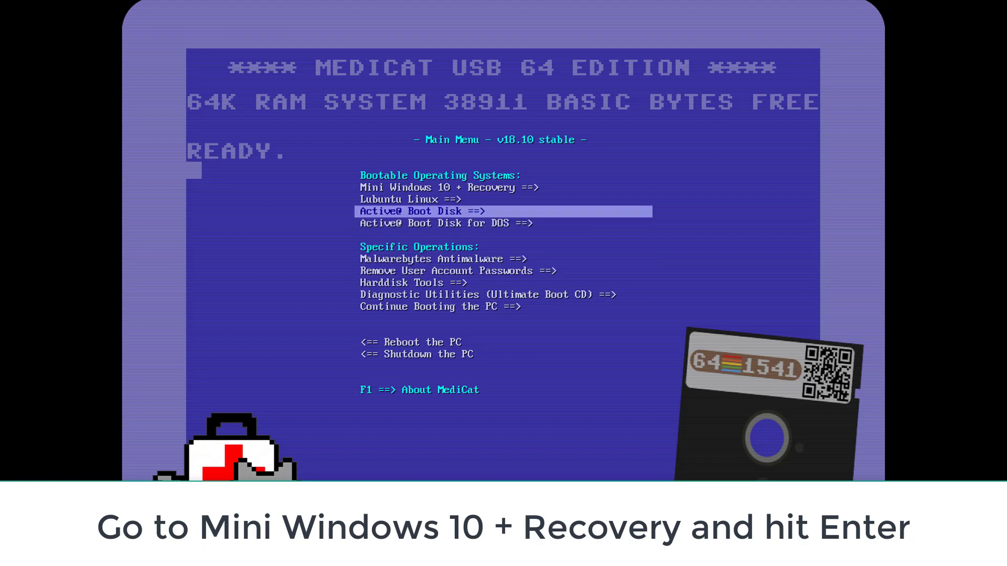
pyautogui.press('Return')
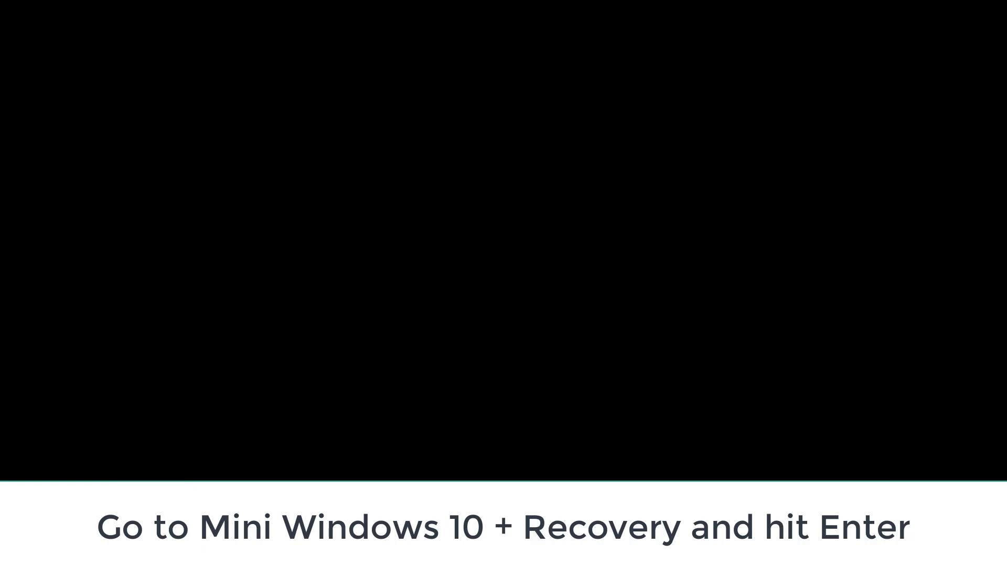
# Boot Mini Windows 10 from the Windows Boot Manager.
pyautogui.press('Down')
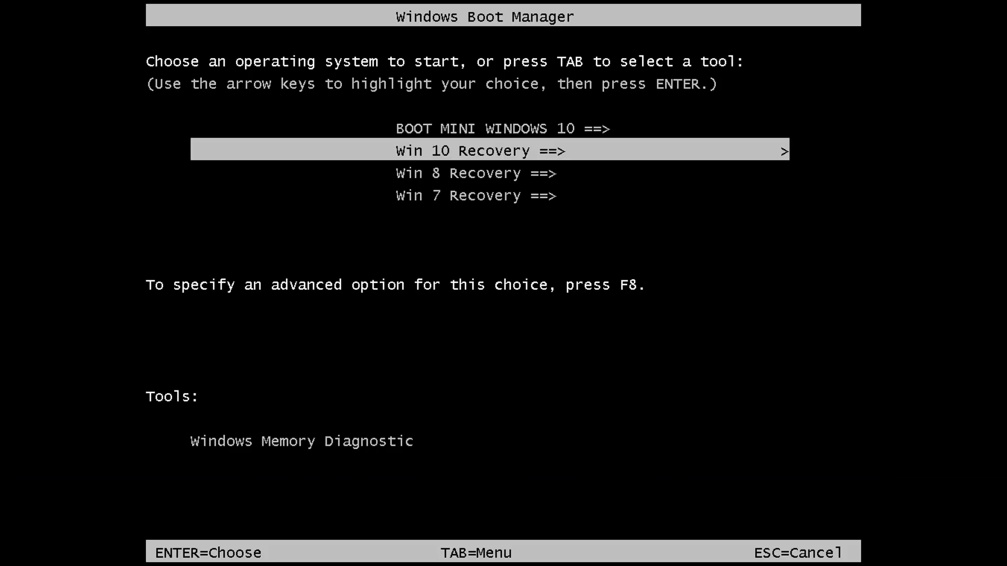
pyautogui.press('Up')
pyautogui.press('Return')
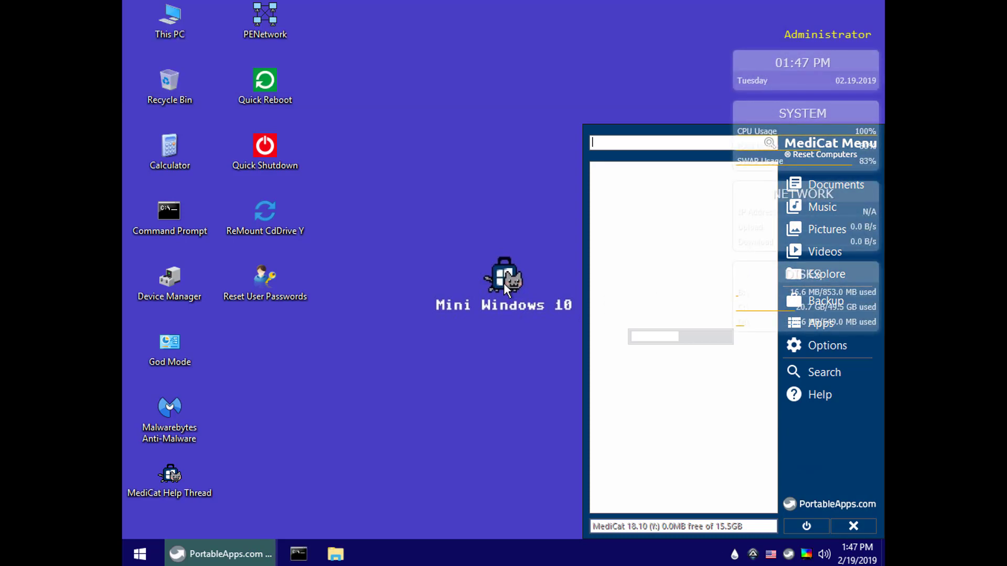
# Dismiss the MediCat Menu and check the screen resolution choices offered in the system tray.
pyautogui.click(502, 324)
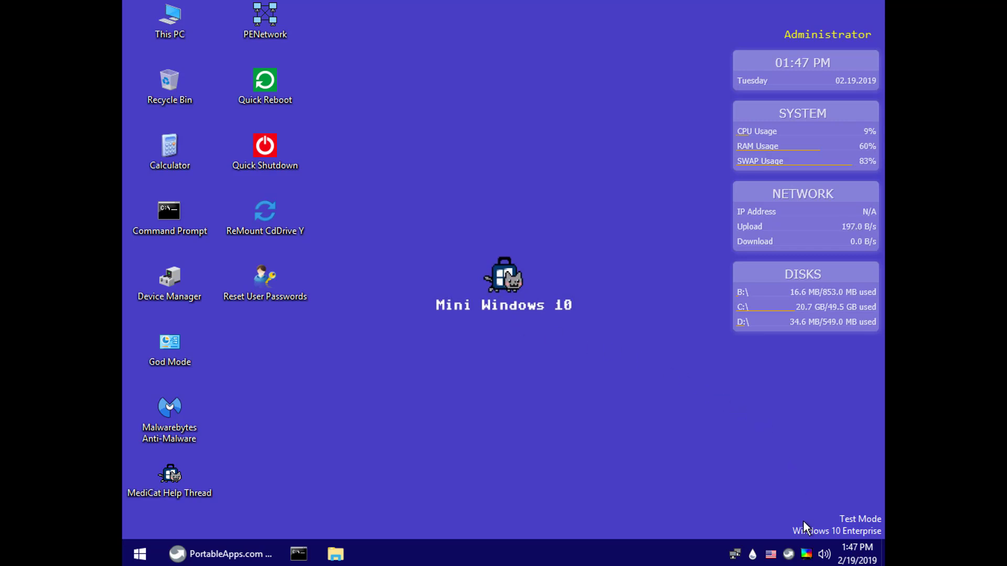
pyautogui.rightClick(807, 557)
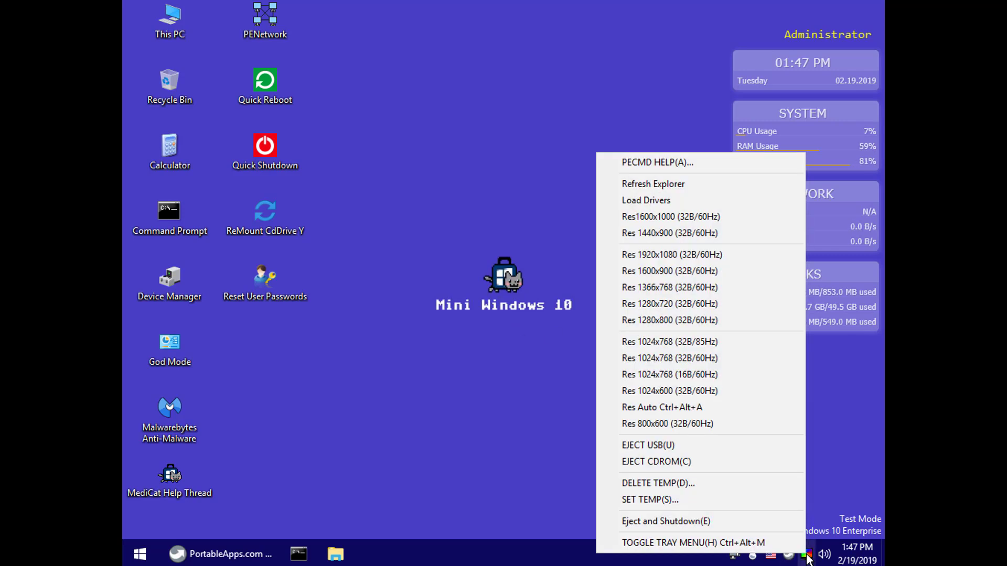
pyautogui.click(433, 402)
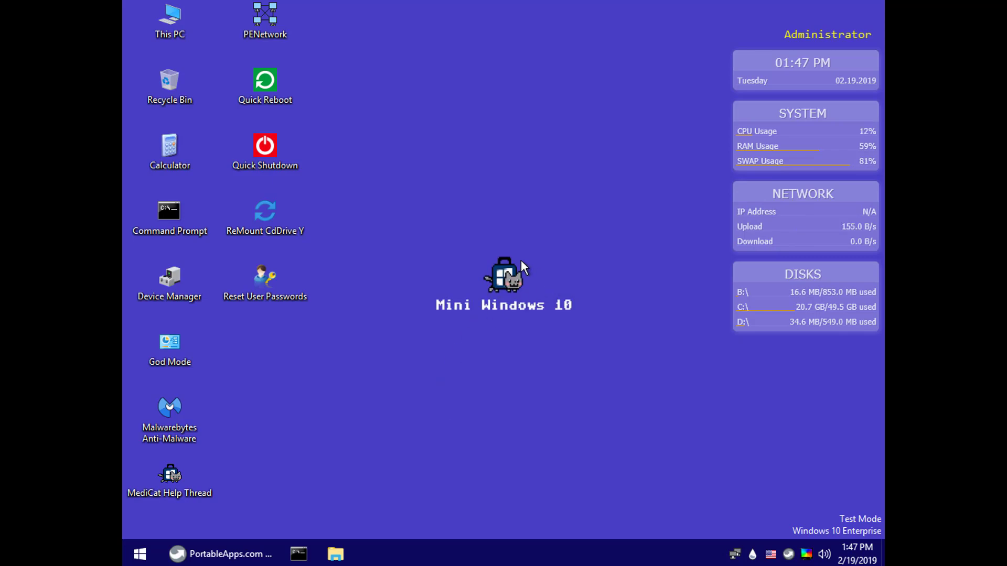
# Open the properties of This PC and examine the basic system information through to Windows activation.
pyautogui.rightClick(167, 26)
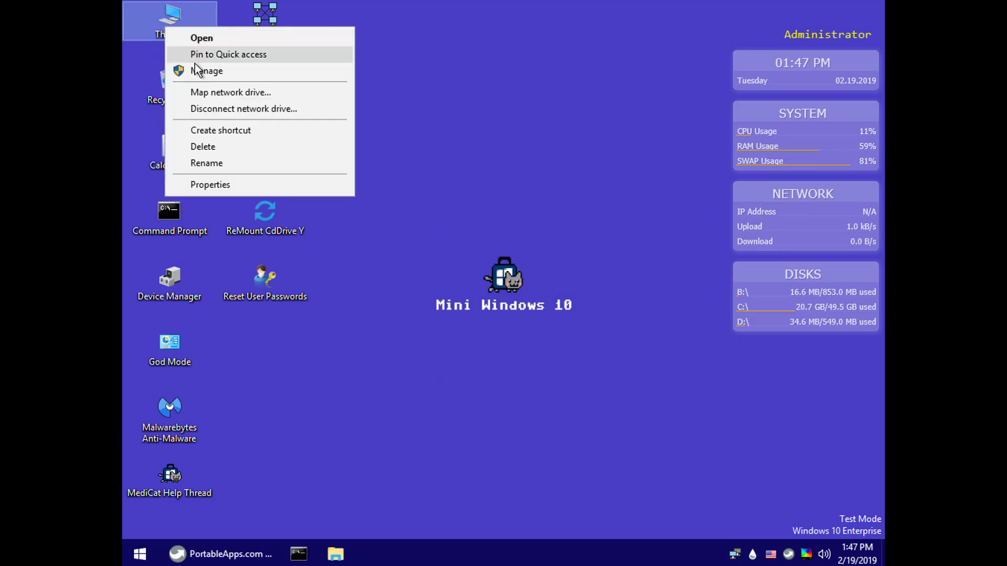
pyautogui.click(221, 184)
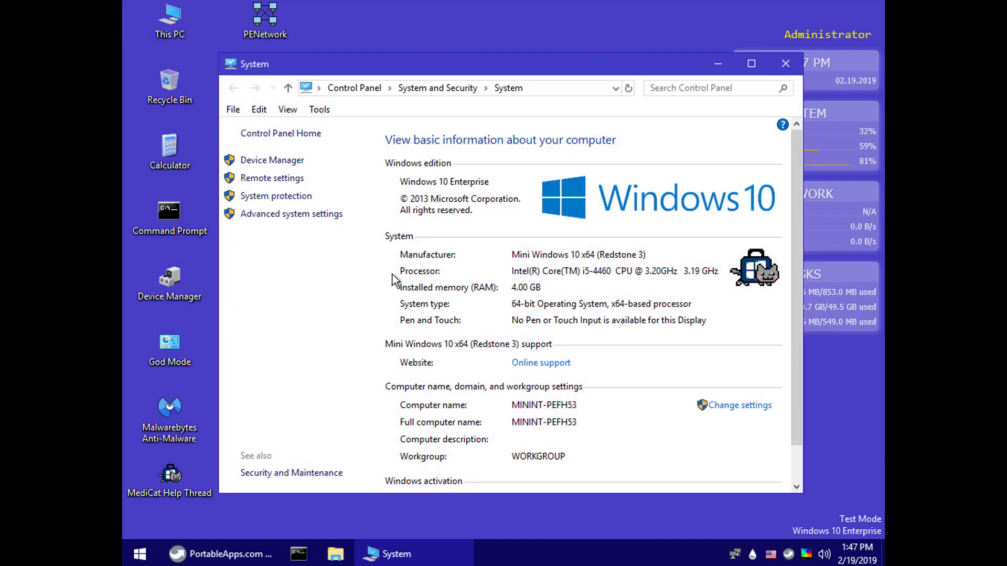
pyautogui.scroll(-1, 522, 291)
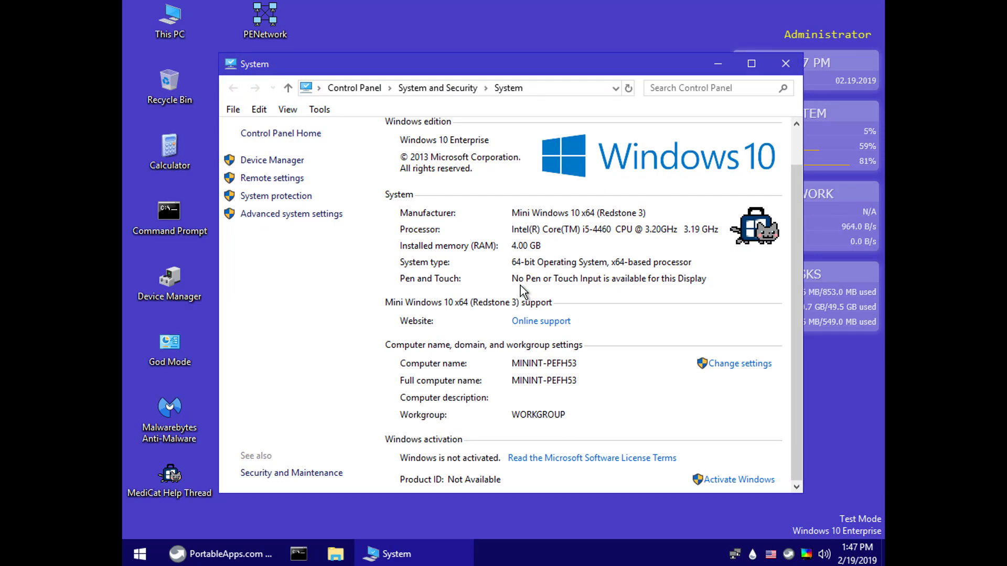
# Close the System window and look over the shortcuts on the desktop.
pyautogui.click(781, 66)
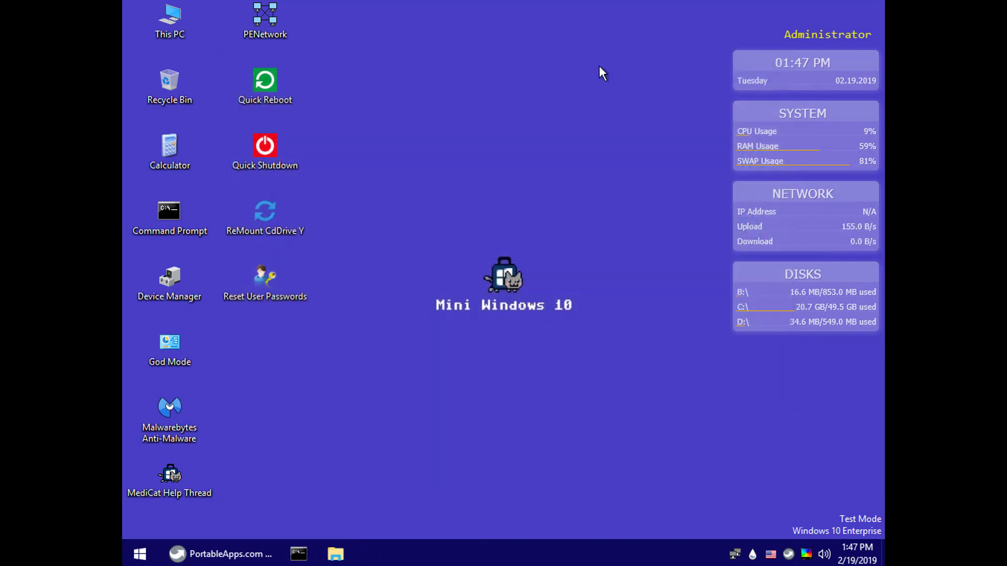
pyautogui.click(262, 24)
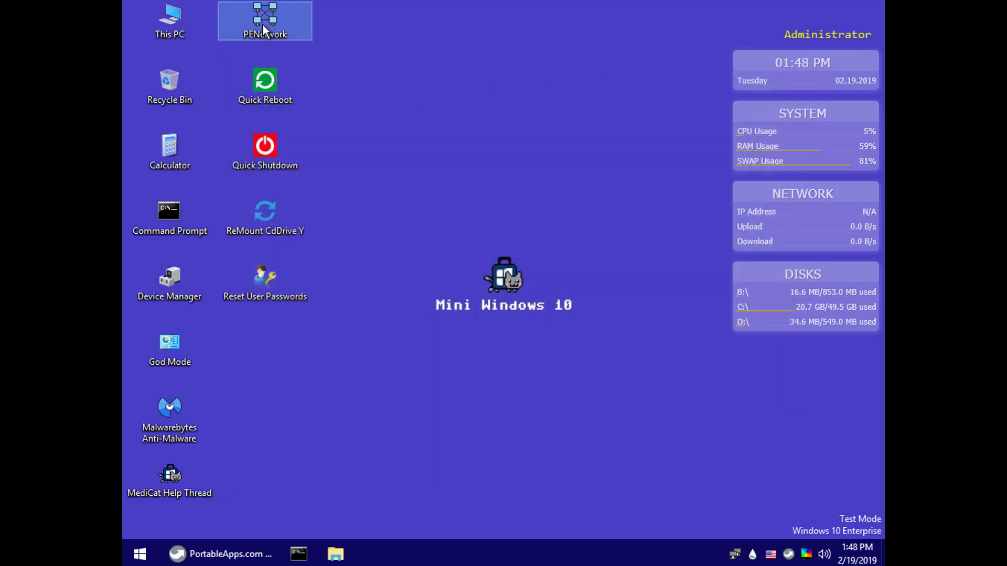
pyautogui.click(259, 138)
pyautogui.click(286, 236)
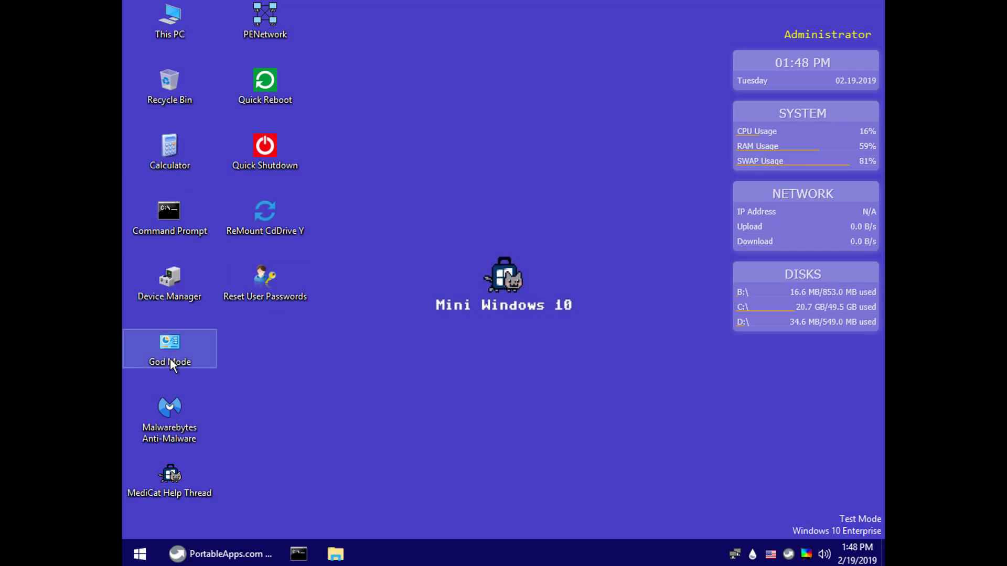
# Reopen the MediCat Menu and examine its tool list from Accessibility and Disk Tools through to Hardware Tools.
pyautogui.click(202, 556)
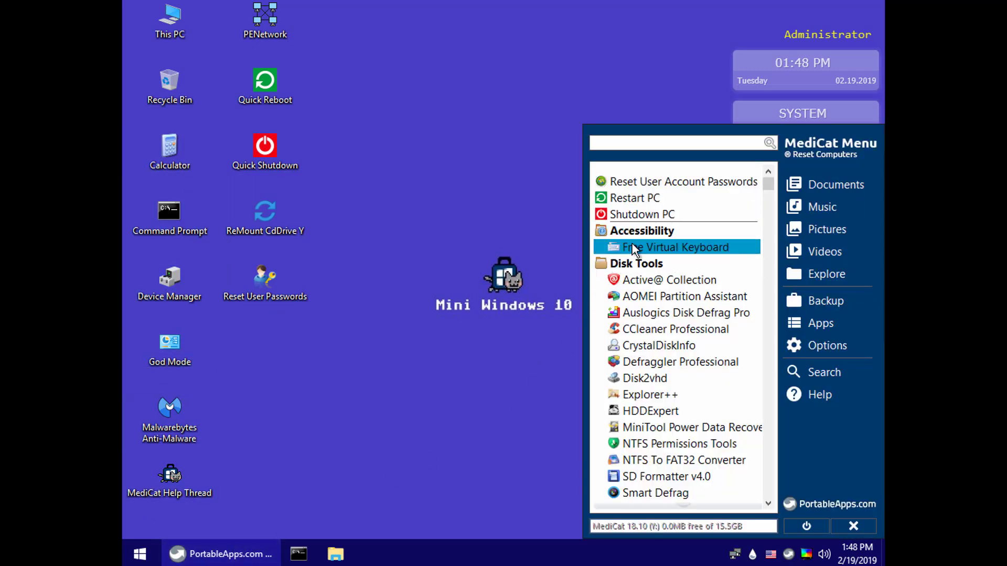
pyautogui.scroll(-2, 638, 298)
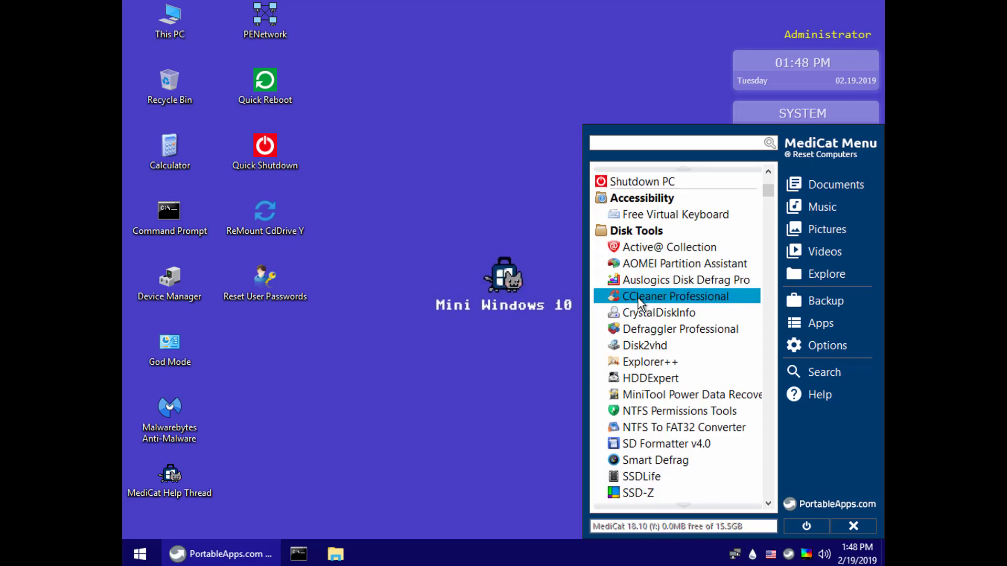
pyautogui.scroll(-3, 638, 296)
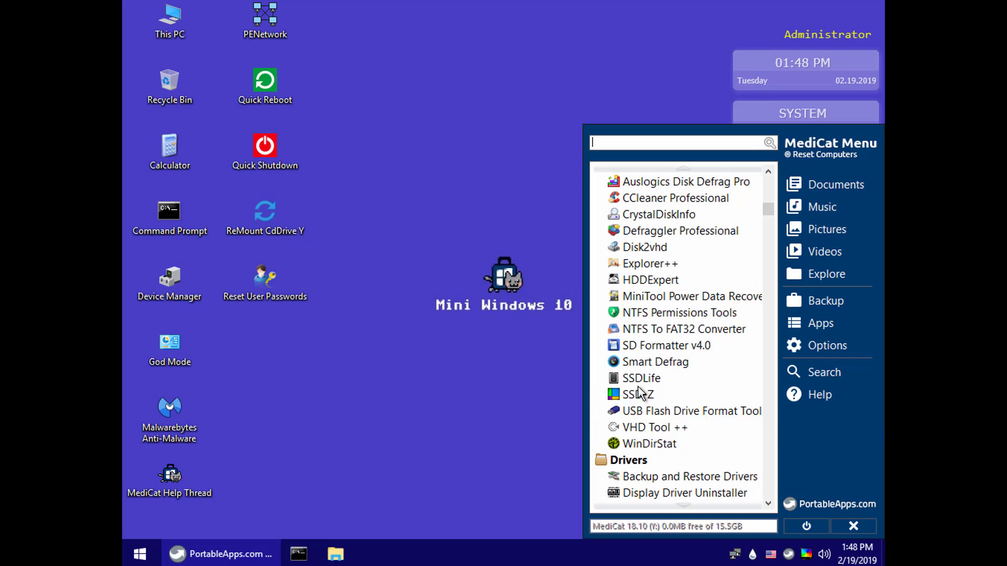
pyautogui.scroll(-3, 637, 396)
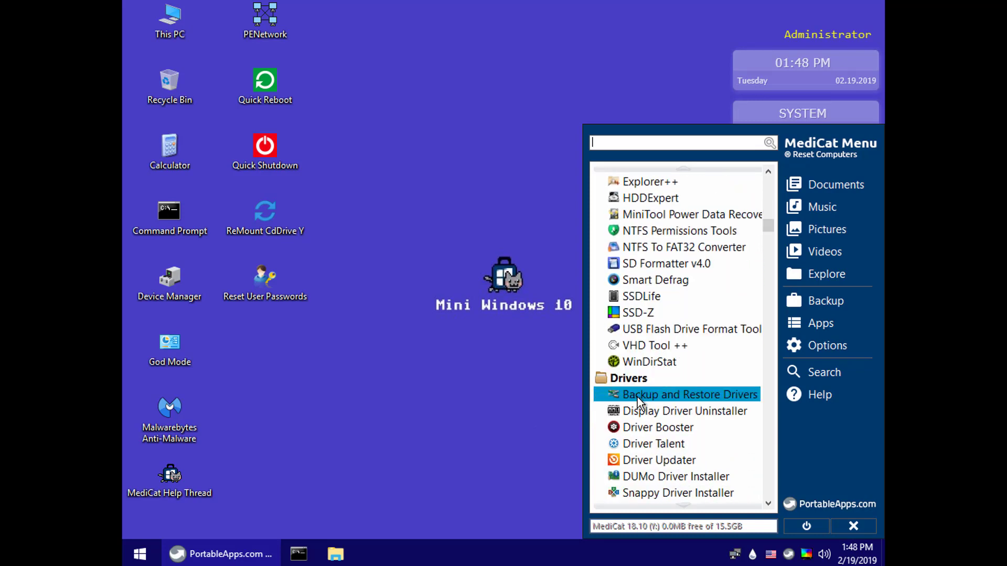
pyautogui.scroll(-4, 637, 398)
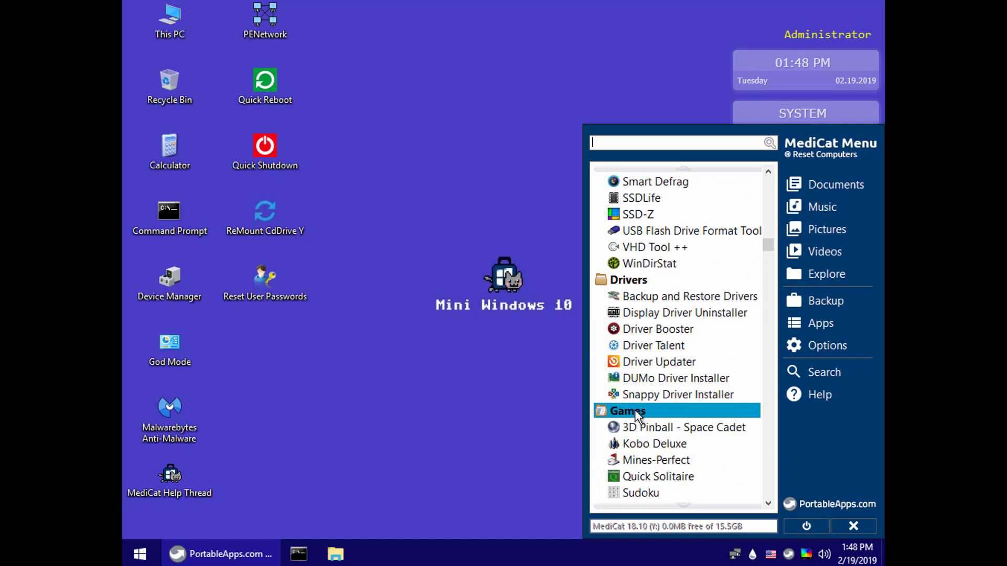
pyautogui.scroll(-2, 635, 410)
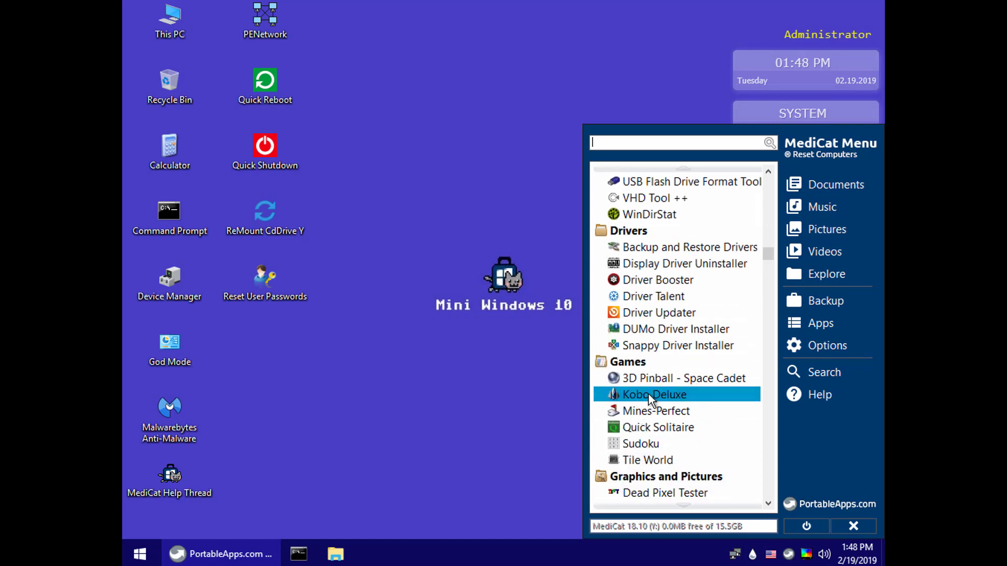
pyautogui.scroll(-4, 650, 401)
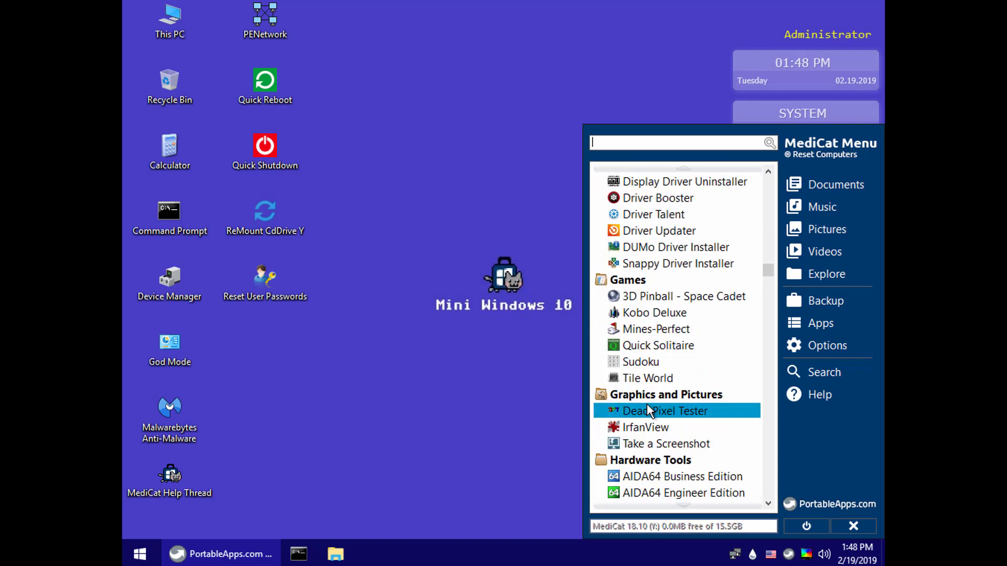
pyautogui.scroll(-1, 649, 411)
pyautogui.scroll(-2, 647, 404)
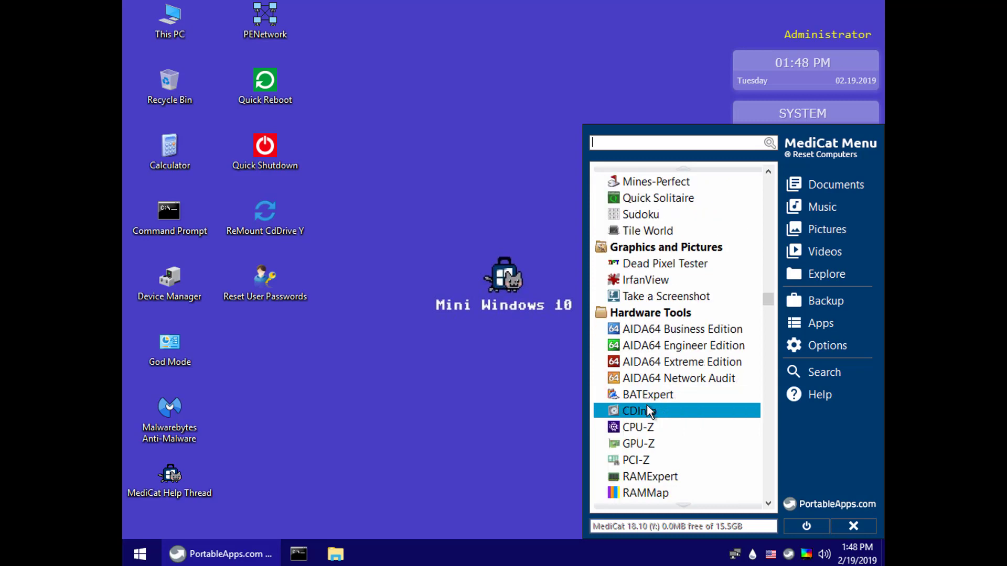
# Examine the remaining MediCat Menu categories from Imaging Tools down to the end of Utilities, and go back up to Imaging Tools.
pyautogui.scroll(-5, 617, 433)
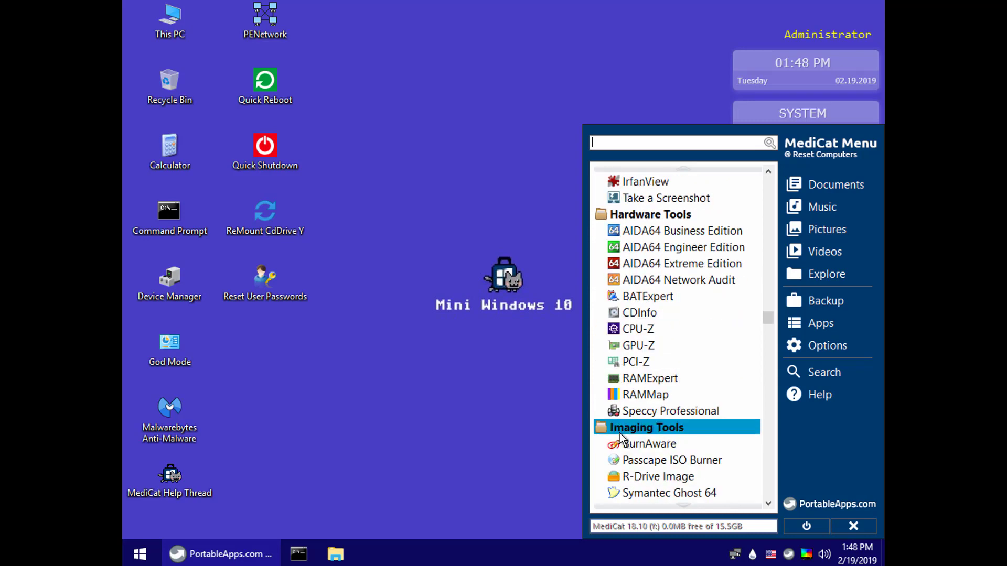
pyautogui.scroll(-2, 619, 432)
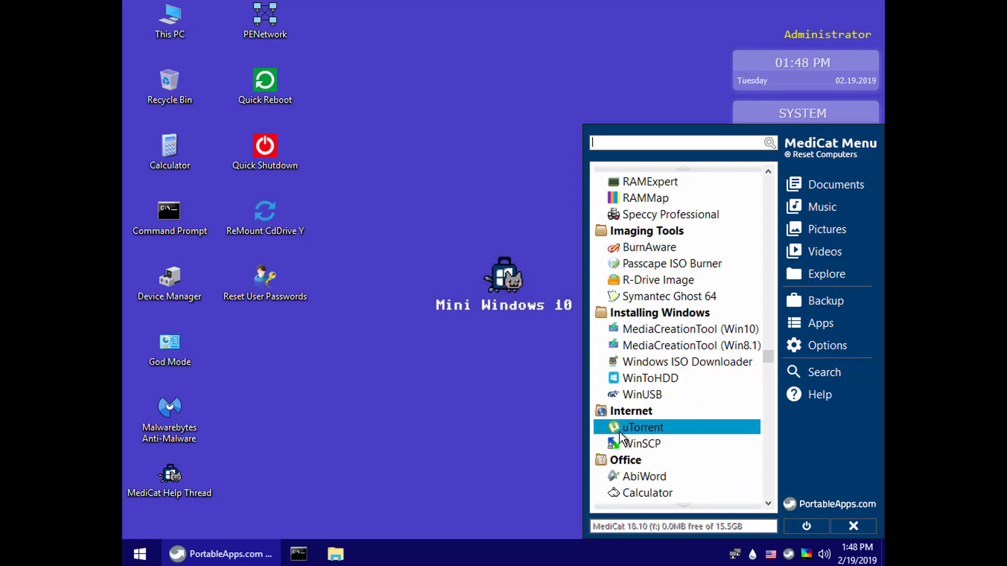
pyautogui.scroll(-1, 630, 422)
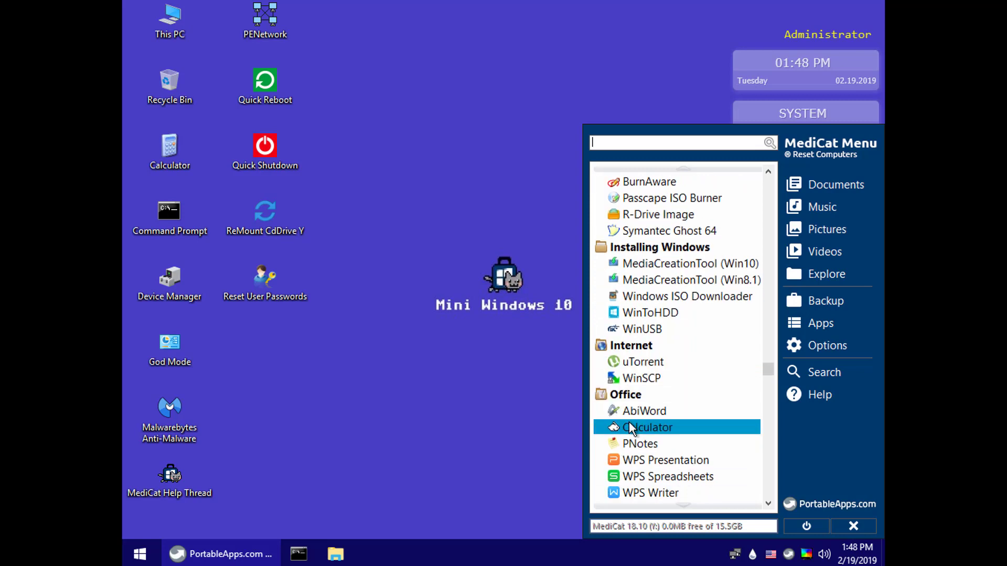
pyautogui.scroll(-3, 628, 420)
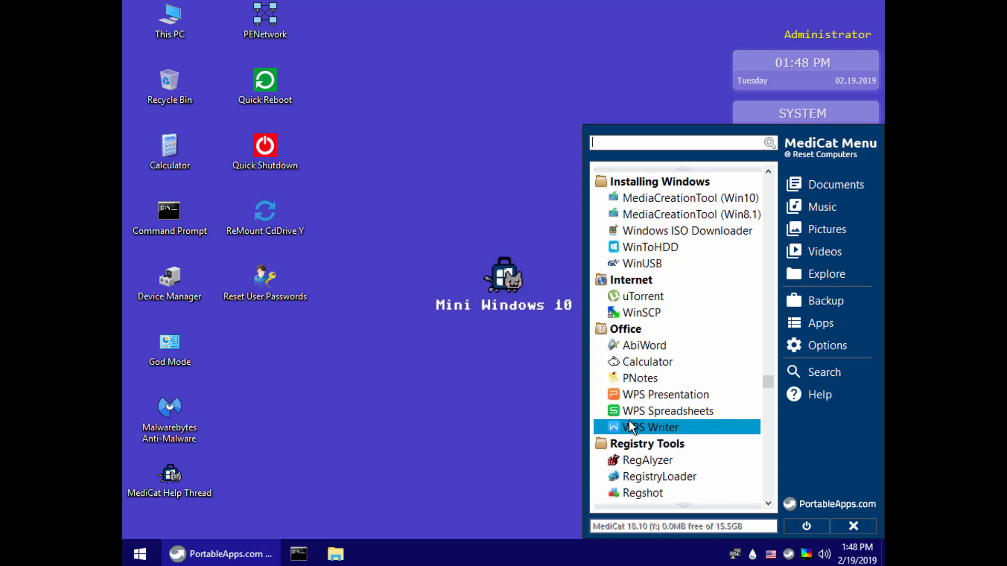
pyautogui.scroll(-3, 630, 418)
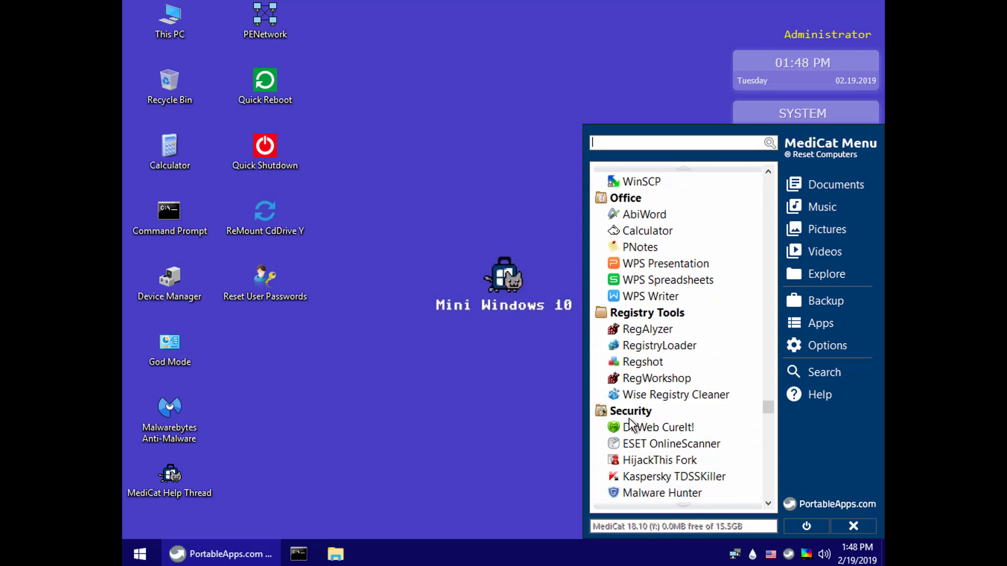
pyautogui.scroll(-3, 648, 406)
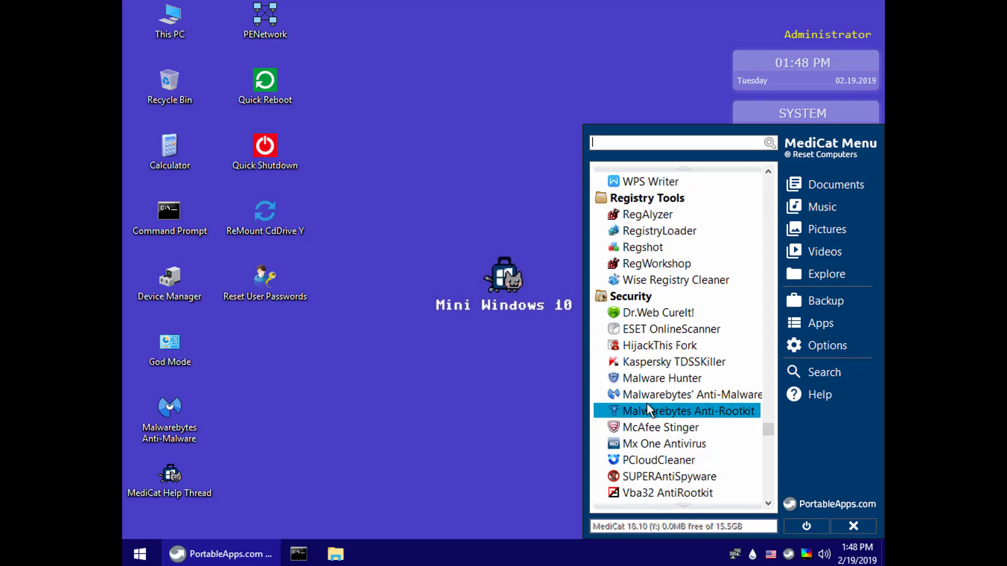
pyautogui.scroll(-4, 647, 404)
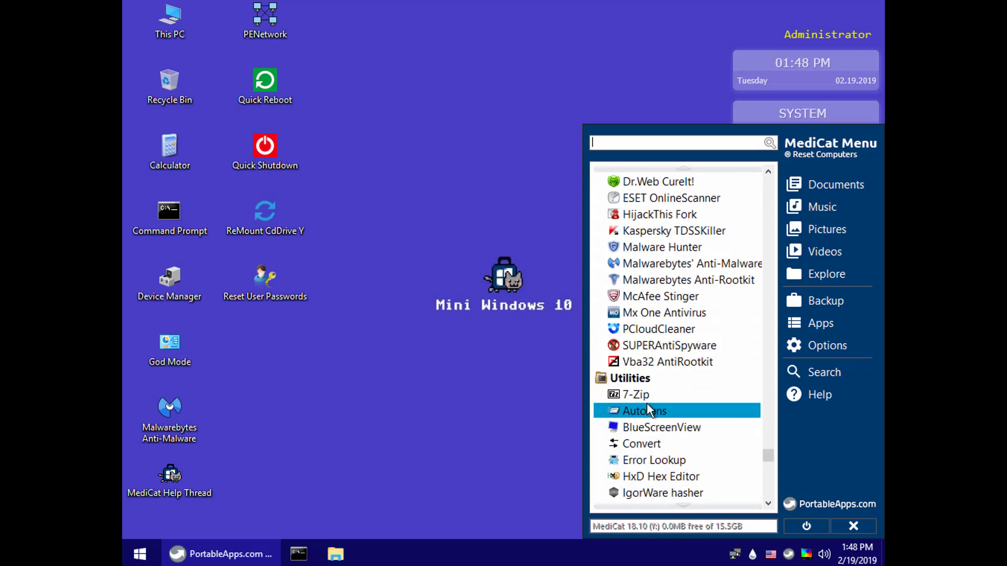
pyautogui.scroll(-1, 647, 403)
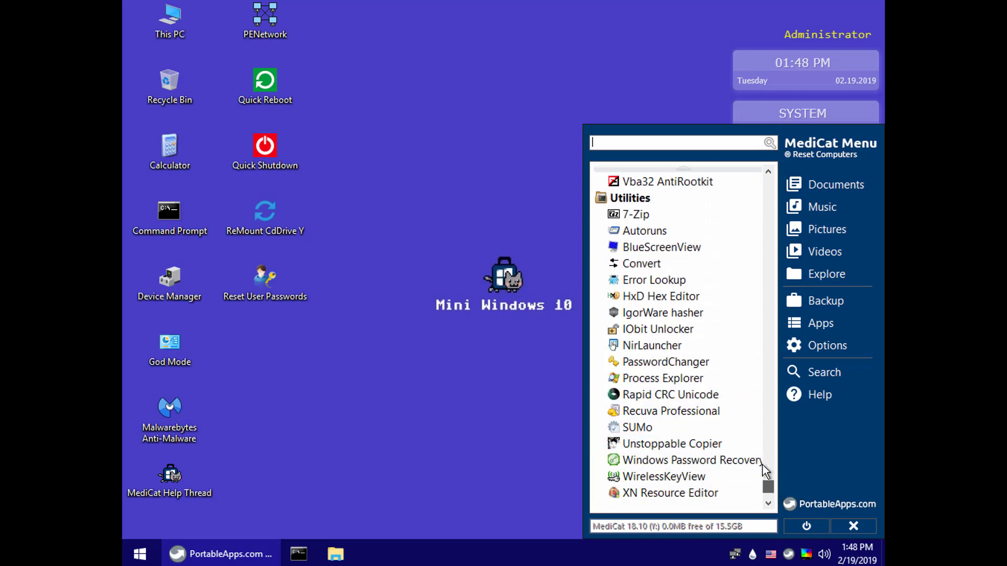
pyautogui.moveTo(771, 491); pyautogui.dragTo(763, 332)
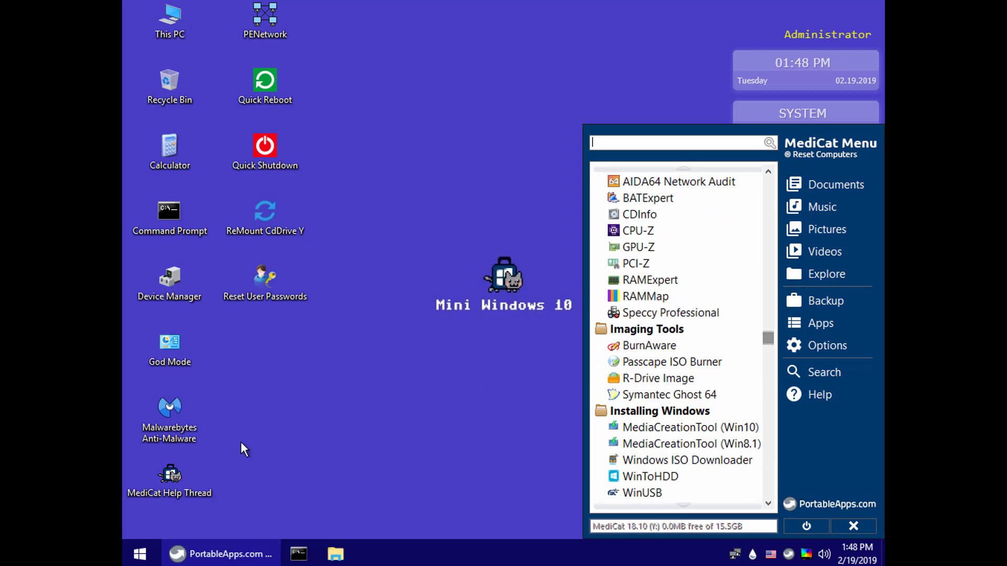
# Launch Explorer from the full program list, view the drives in This PC and close the window.
pyautogui.click(139, 554)
pyautogui.click(173, 492)
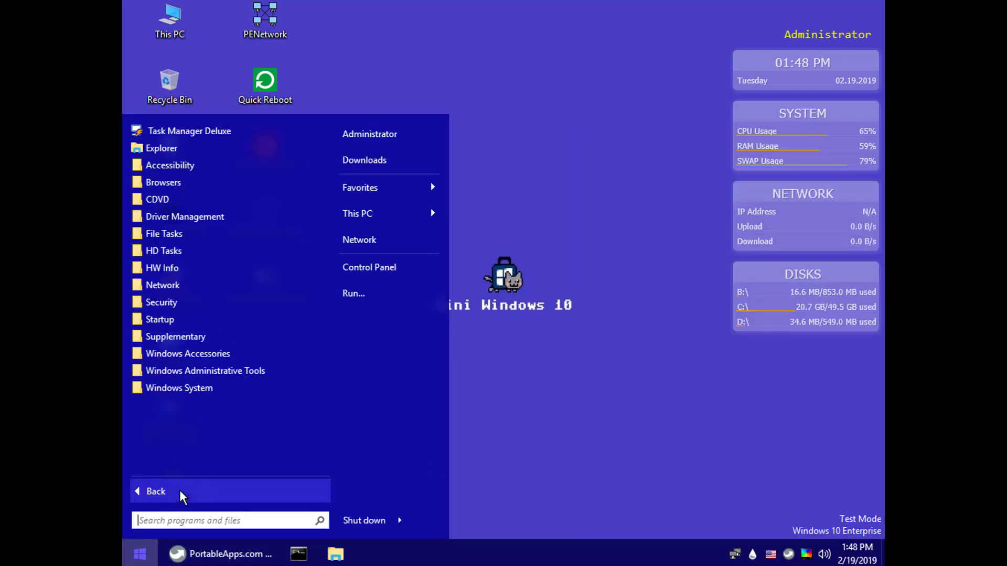
pyautogui.click(176, 151)
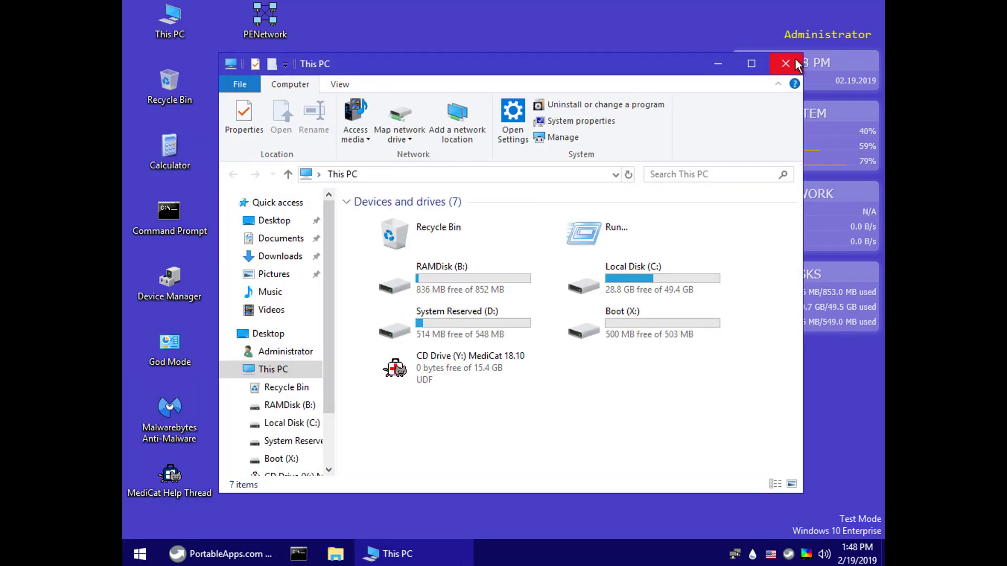
pyautogui.click(797, 65)
# Expand the Accessibility, Browsers, CDVD and Driver Management folders in the Start menu's program list to view their tools.
pyautogui.click(139, 554)
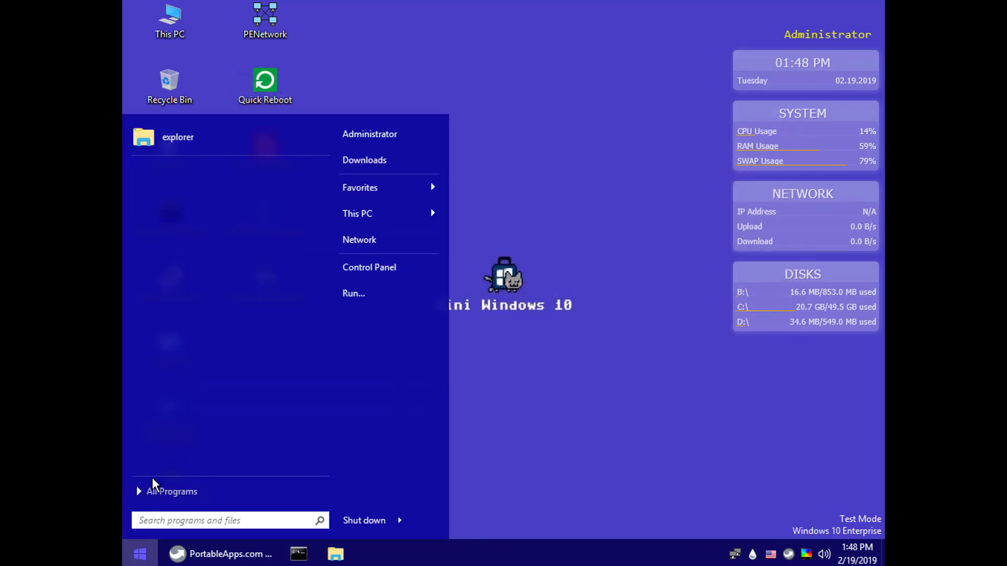
pyautogui.click(157, 491)
pyautogui.click(160, 166)
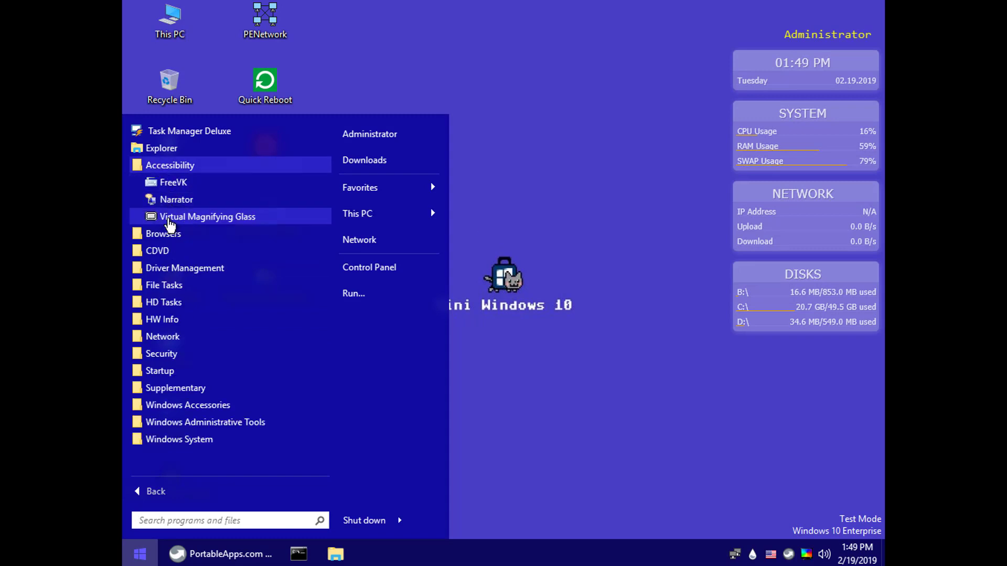
pyautogui.click(165, 233)
pyautogui.click(184, 303)
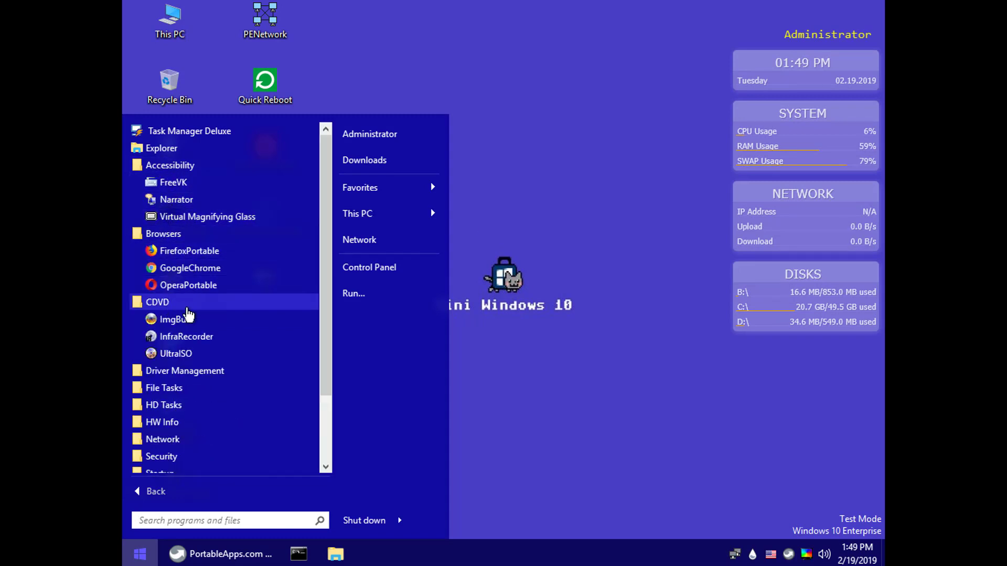
pyautogui.scroll(-1, 195, 342)
pyautogui.click(184, 319)
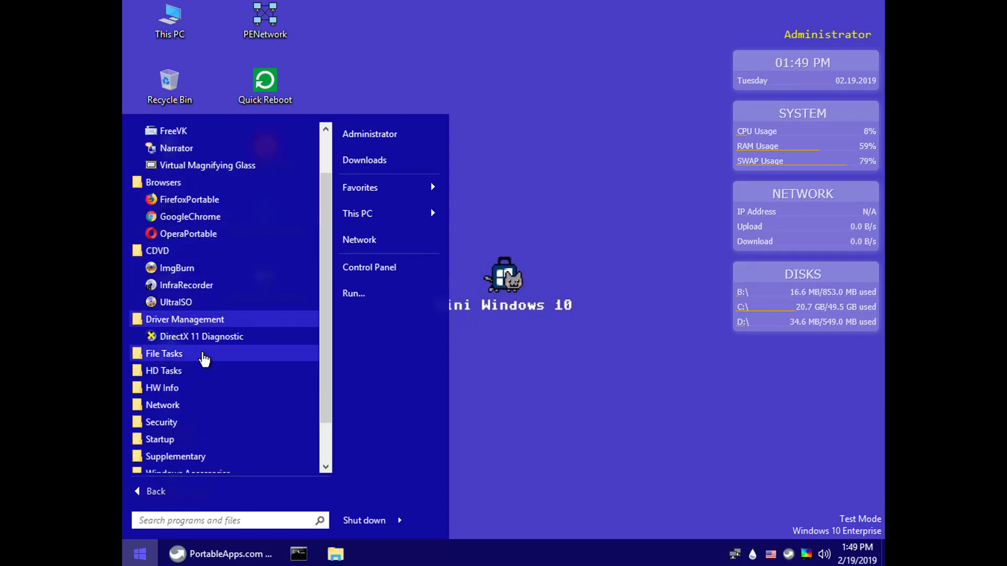
# Expand the File Tasks folder and its Compression and File Copy subfolders to view their tools.
pyautogui.scroll(-1, 192, 341)
pyautogui.click(183, 302)
pyautogui.scroll(-1, 199, 337)
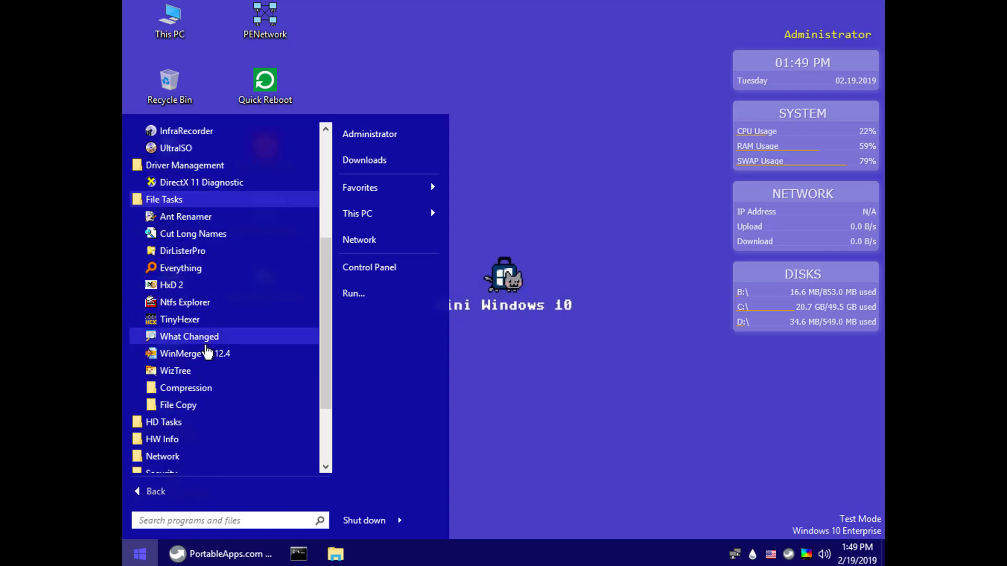
pyautogui.click(203, 391)
pyautogui.scroll(-1, 203, 391)
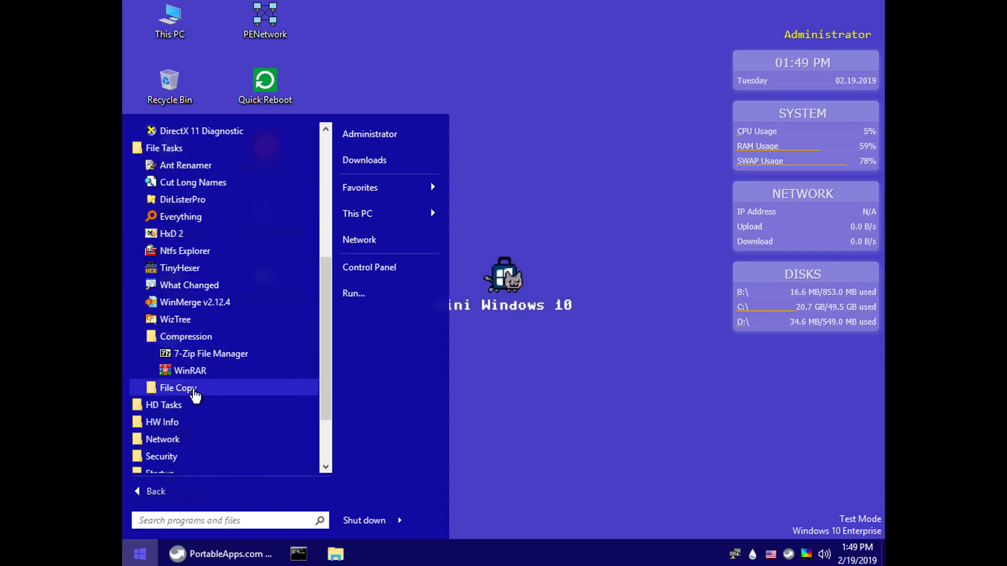
pyautogui.click(198, 388)
# Expand the HD Tasks folder and its Defrag, Diagnostic and File Undelete subfolders to view their tools.
pyautogui.scroll(-2, 189, 383)
pyautogui.click(177, 338)
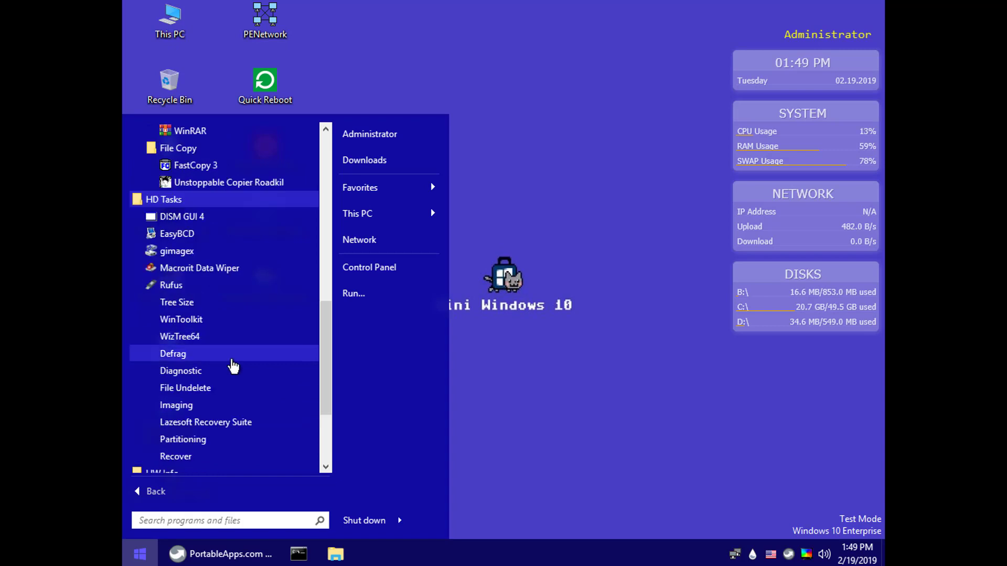
pyautogui.click(203, 355)
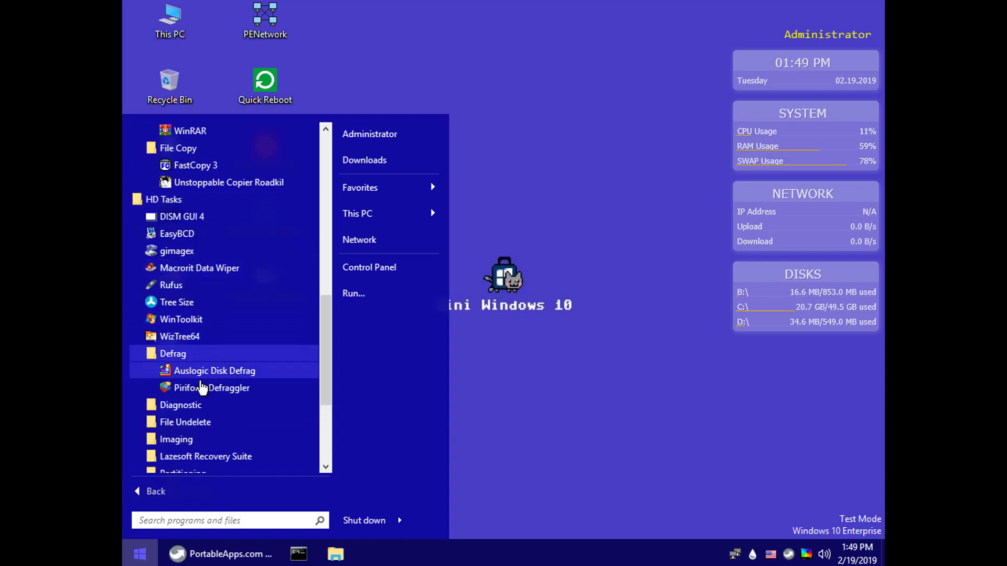
pyautogui.click(197, 407)
pyautogui.scroll(-2, 198, 408)
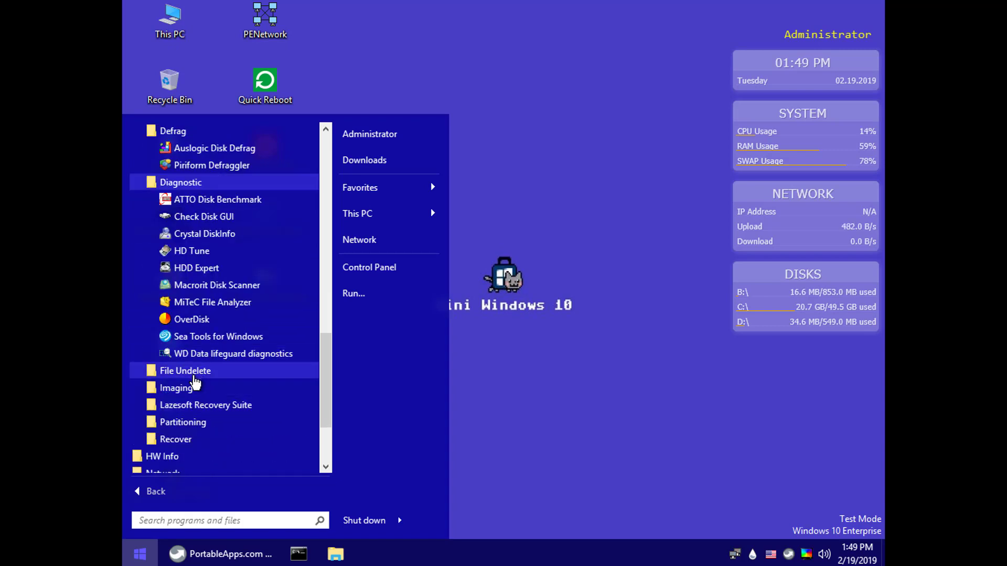
pyautogui.click(194, 376)
# Expand the Imaging, Lazesoft Recovery Suite and Partitioning subfolders of HD Tasks to view their tools.
pyautogui.scroll(-1, 196, 385)
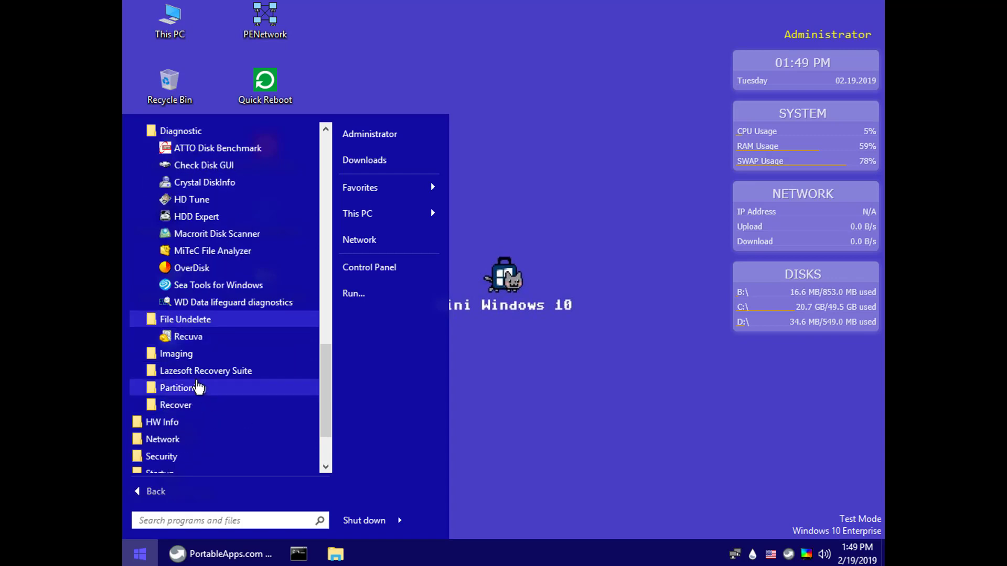
pyautogui.click(191, 362)
pyautogui.scroll(-2, 189, 381)
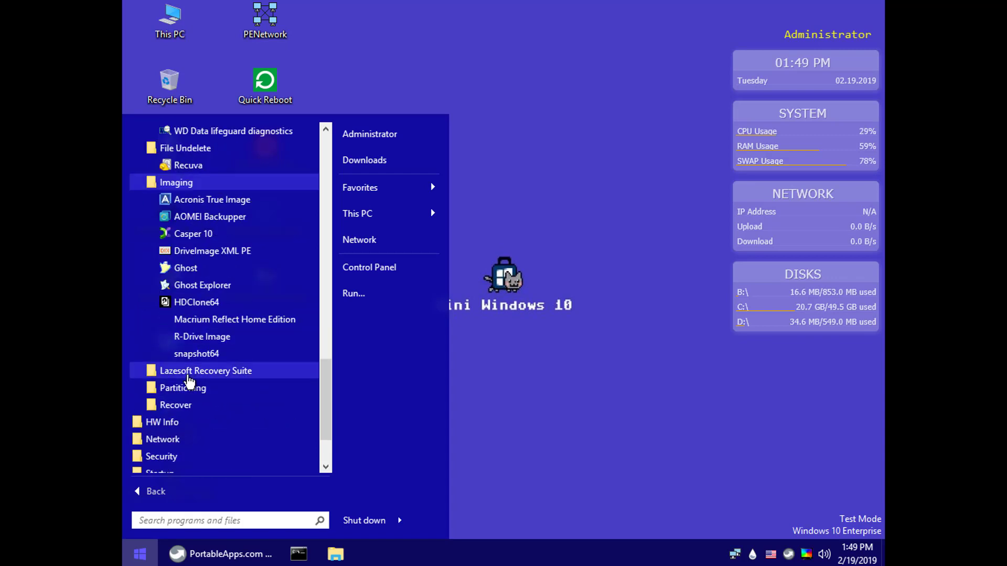
pyautogui.click(185, 375)
pyautogui.scroll(-2, 225, 383)
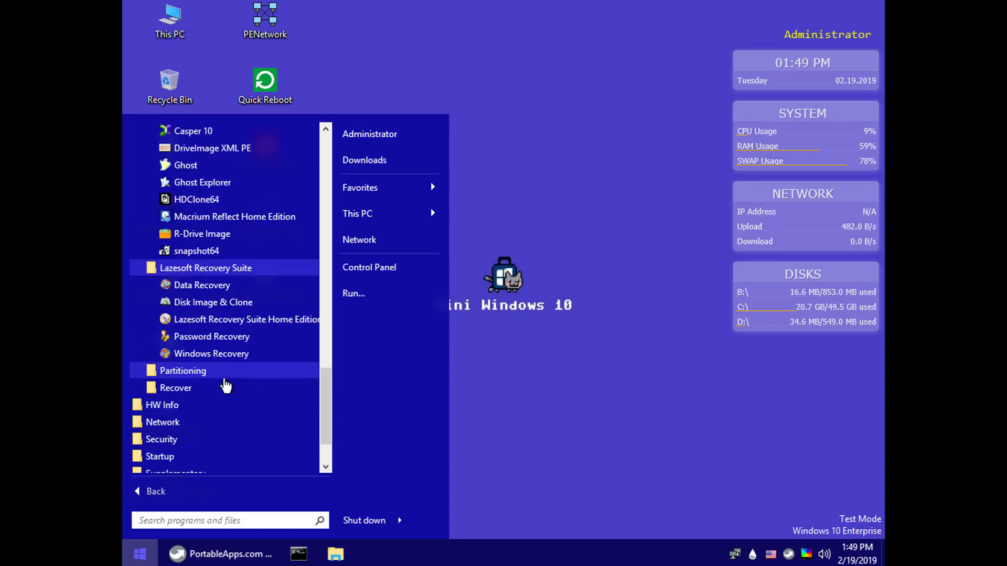
pyautogui.click(188, 376)
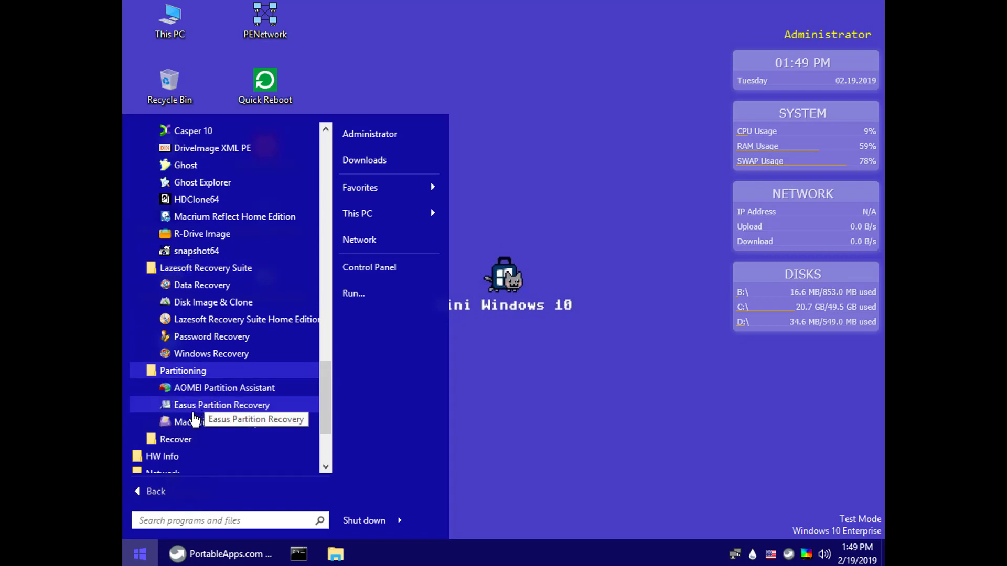
# Expand the Recover subfolder of HD Tasks, HW Info, and Network with its Remote Connect subfolder to view their tools.
pyautogui.scroll(-2, 198, 415)
pyautogui.click(178, 337)
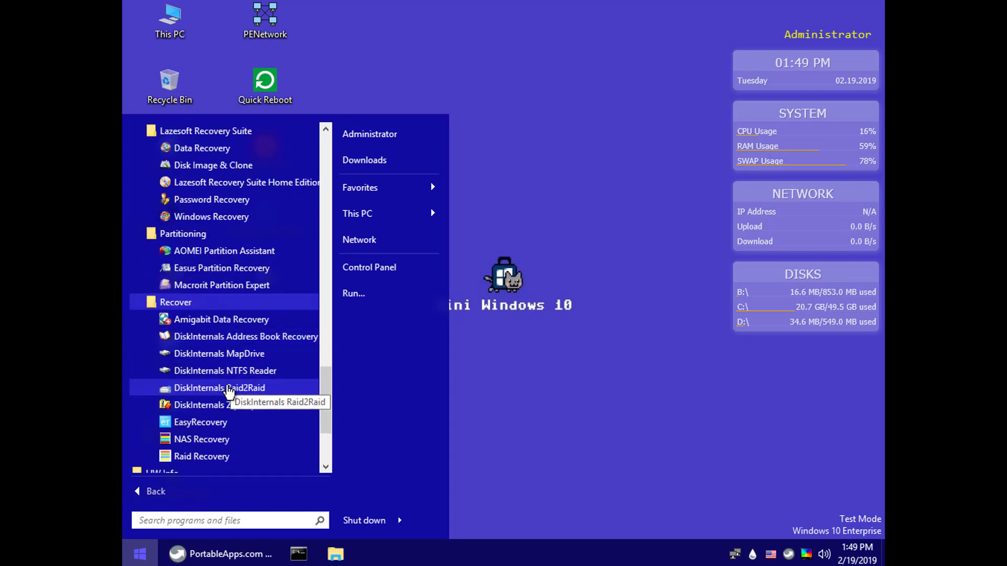
pyautogui.scroll(-3, 212, 362)
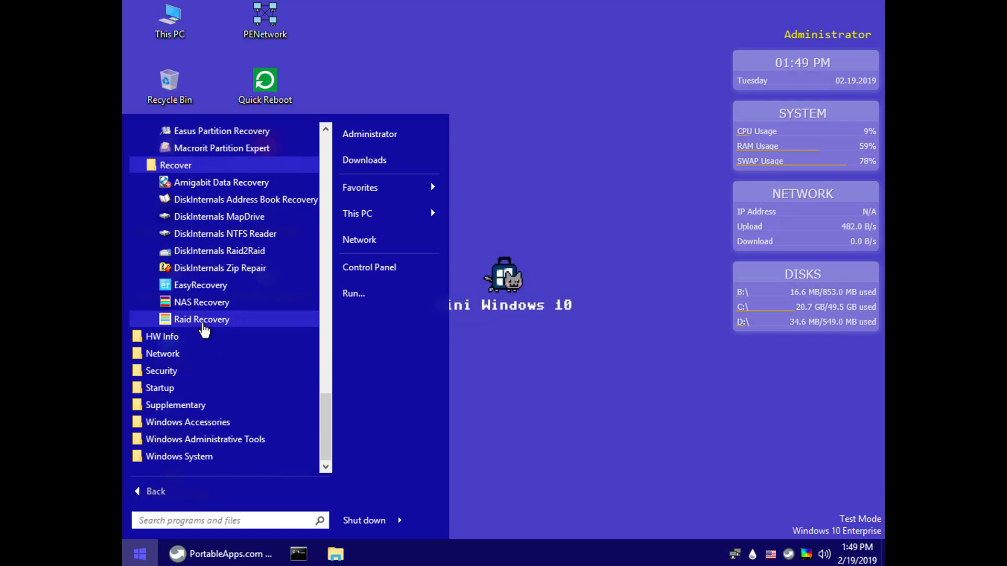
pyautogui.click(166, 343)
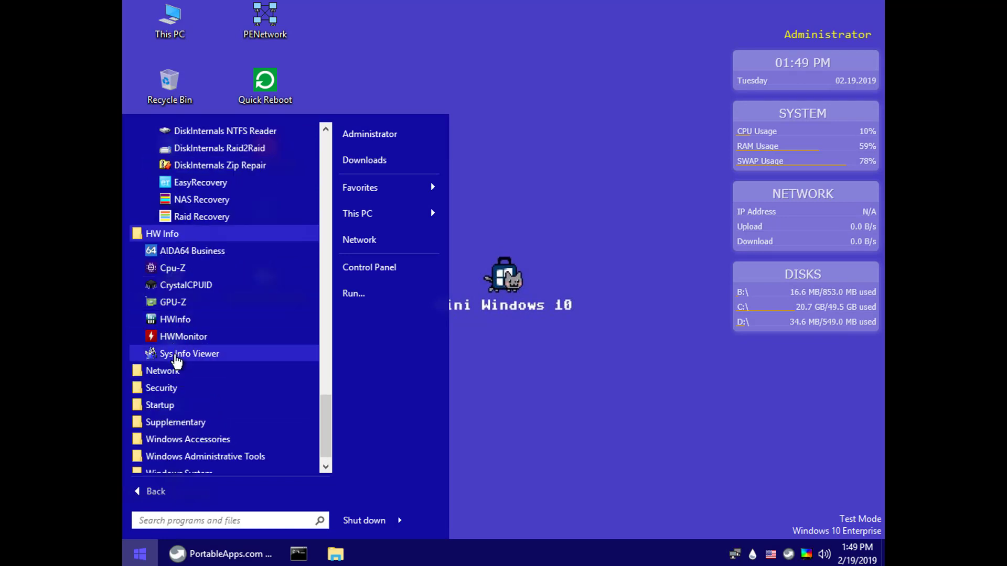
pyautogui.click(164, 372)
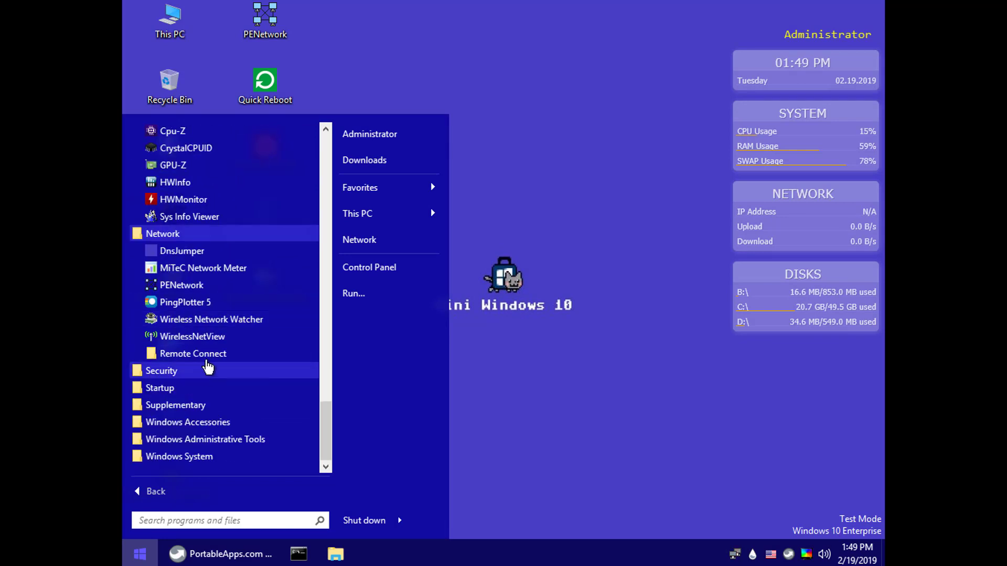
pyautogui.click(212, 354)
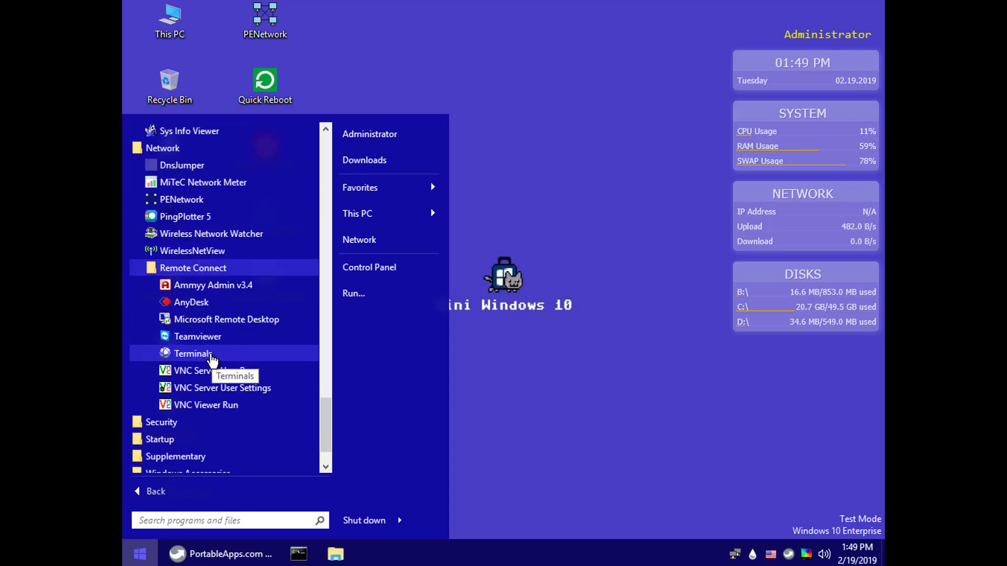
# Expand the Security folder and its AntiVirus, KeyFinders and Unlockers subfolders to view their tools.
pyautogui.scroll(-1, 181, 398)
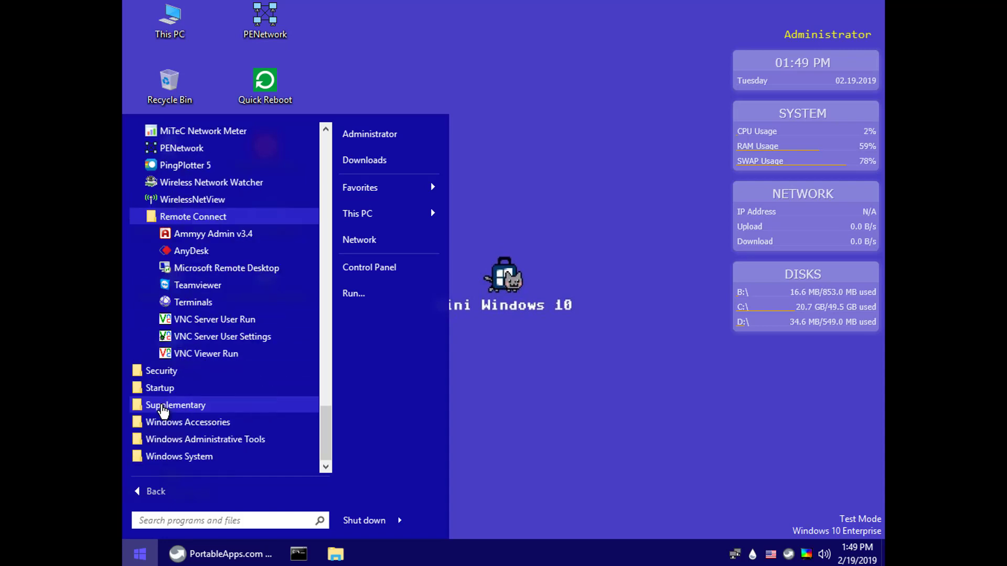
pyautogui.click(176, 374)
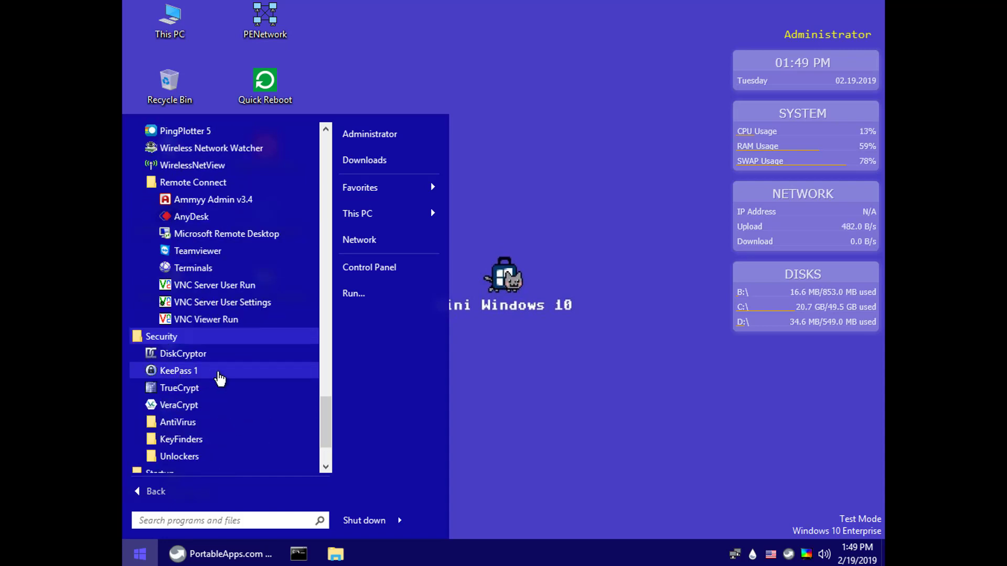
pyautogui.click(189, 422)
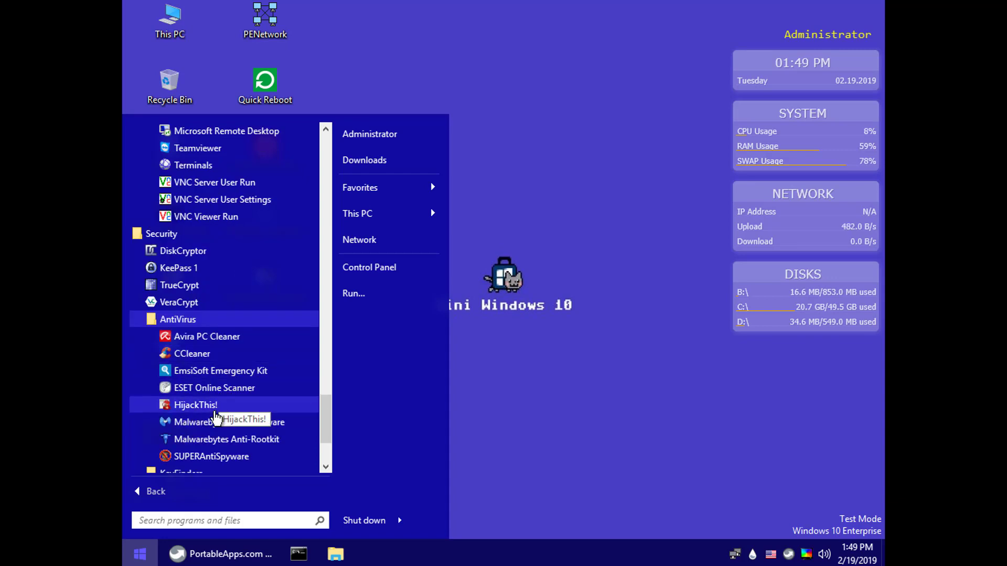
pyautogui.scroll(-2, 198, 422)
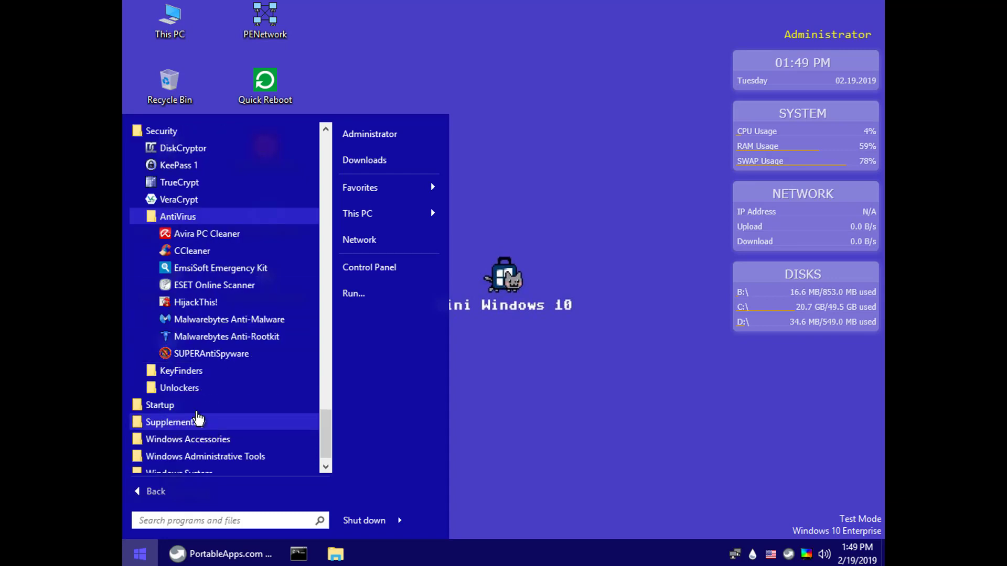
pyautogui.click(197, 372)
pyautogui.click(197, 390)
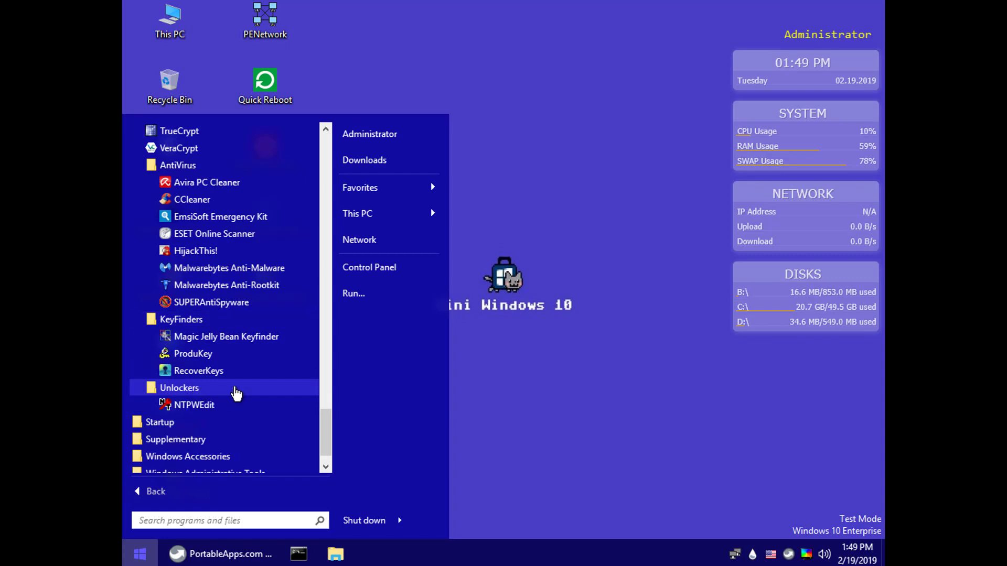
# Expand the Startup folder and the Supplementary folder with its Graphics, Media and Office subfolders to view their programs.
pyautogui.click(220, 389)
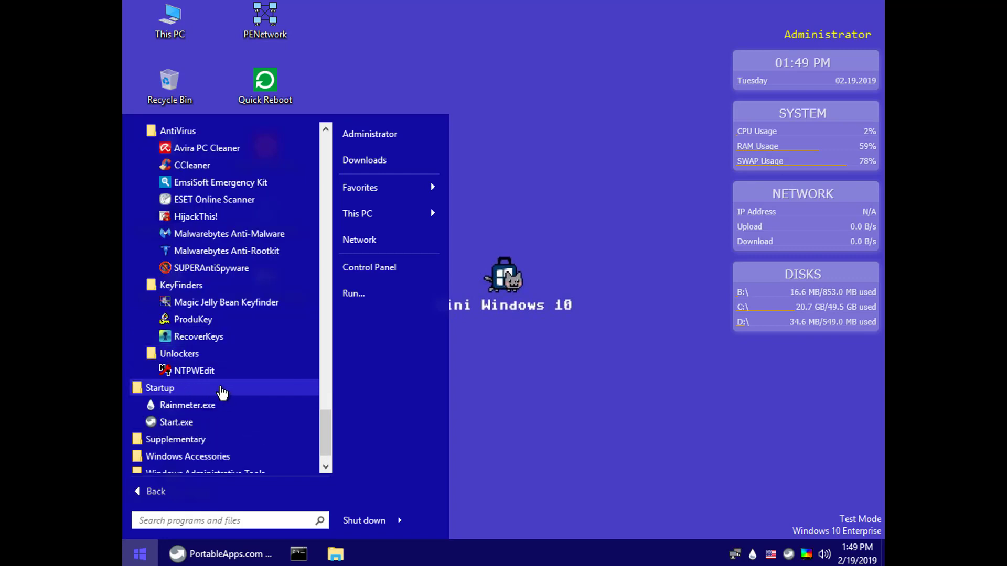
pyautogui.click(213, 404)
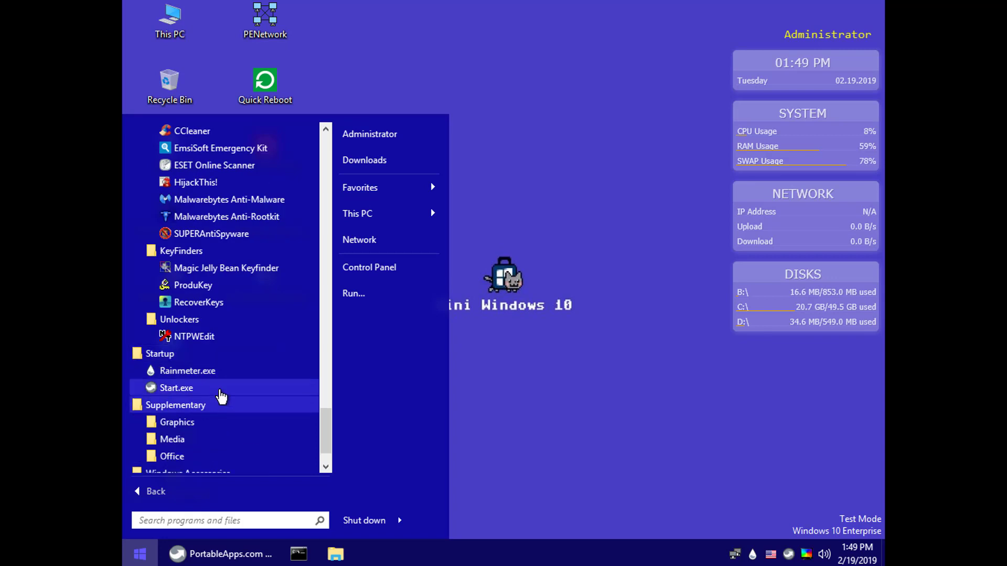
pyautogui.click(192, 371)
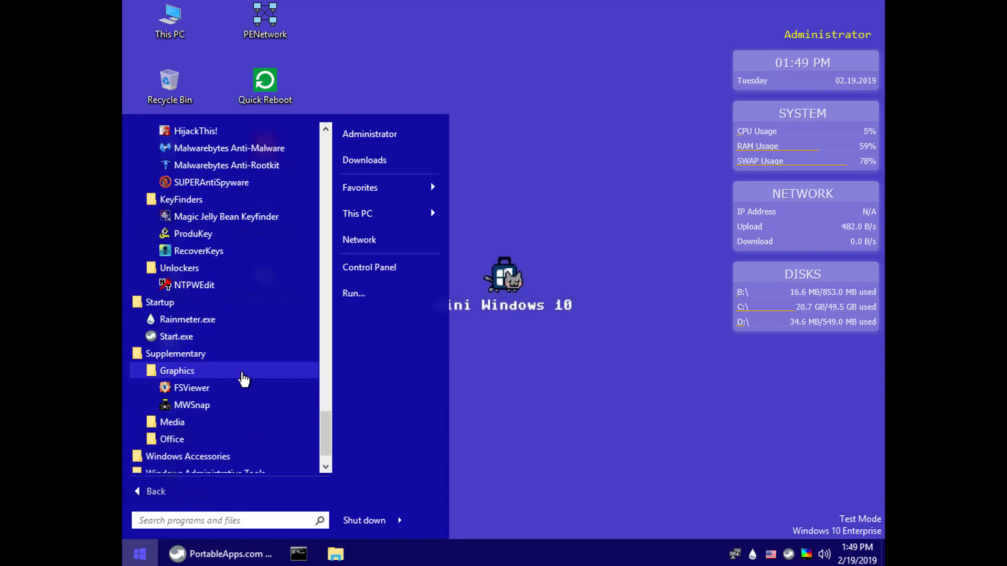
pyautogui.click(181, 422)
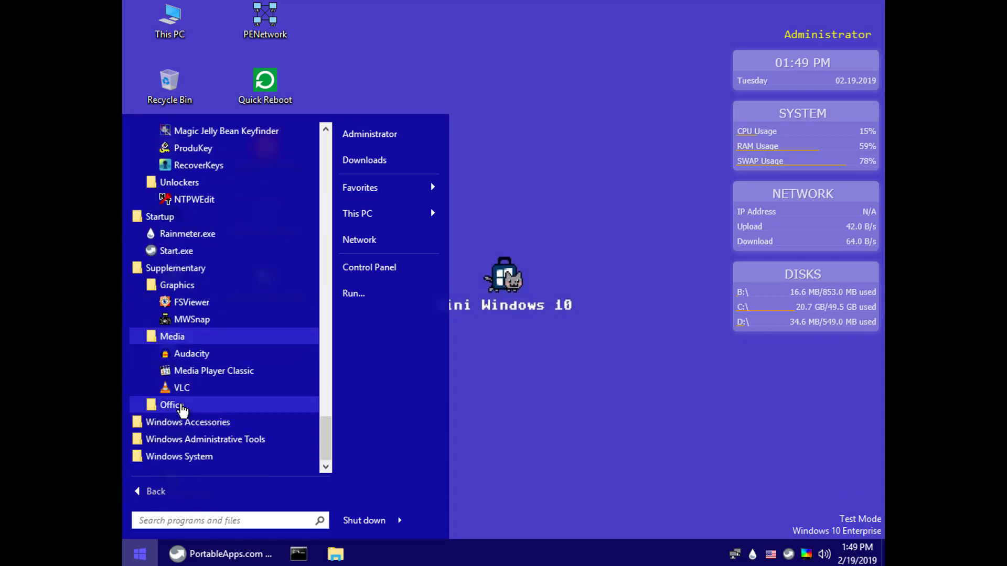
pyautogui.click(181, 406)
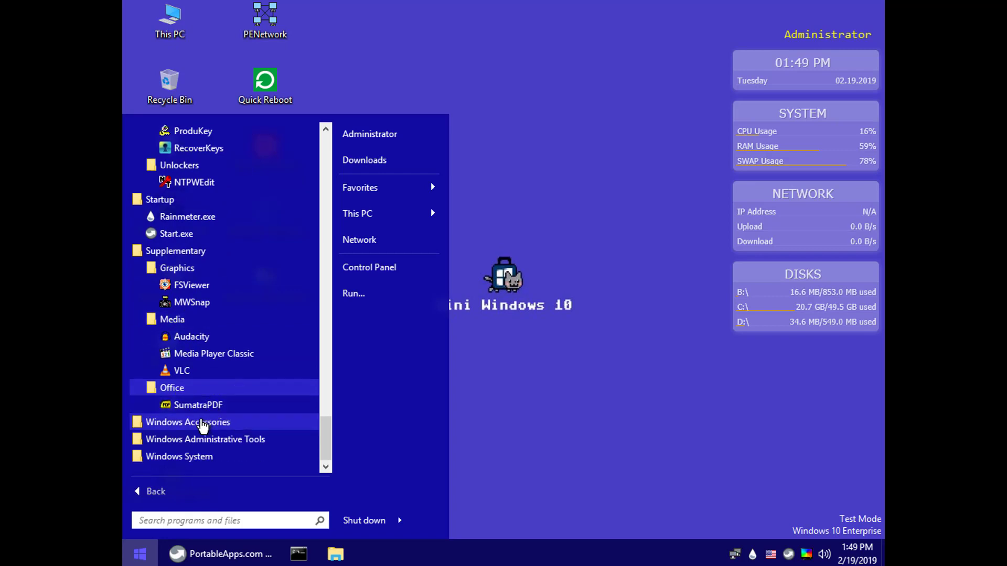
# Expand the Windows Accessories folder and Windows Administrative Tools with its Drivers subfolder to view their tools.
pyautogui.click(202, 423)
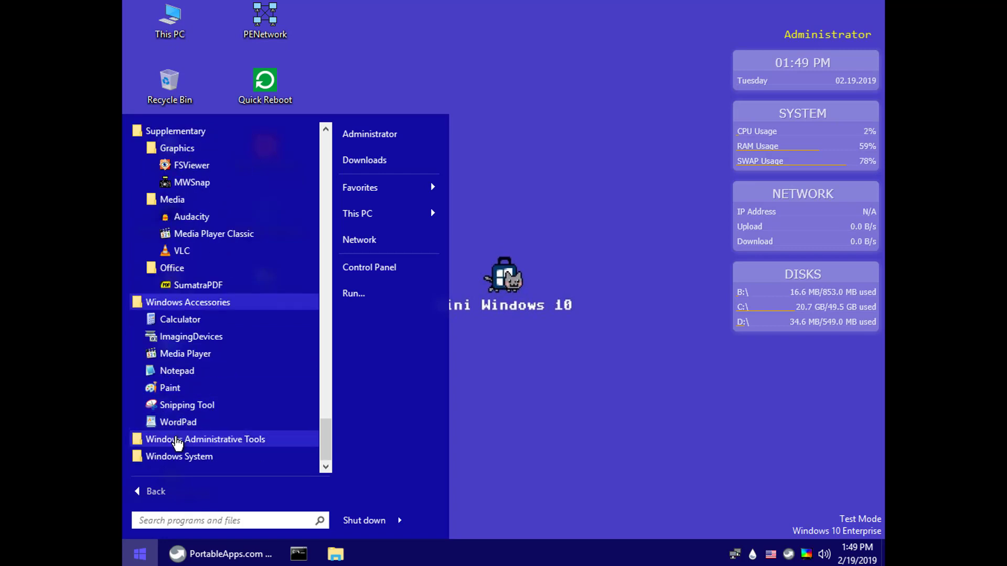
pyautogui.click(177, 443)
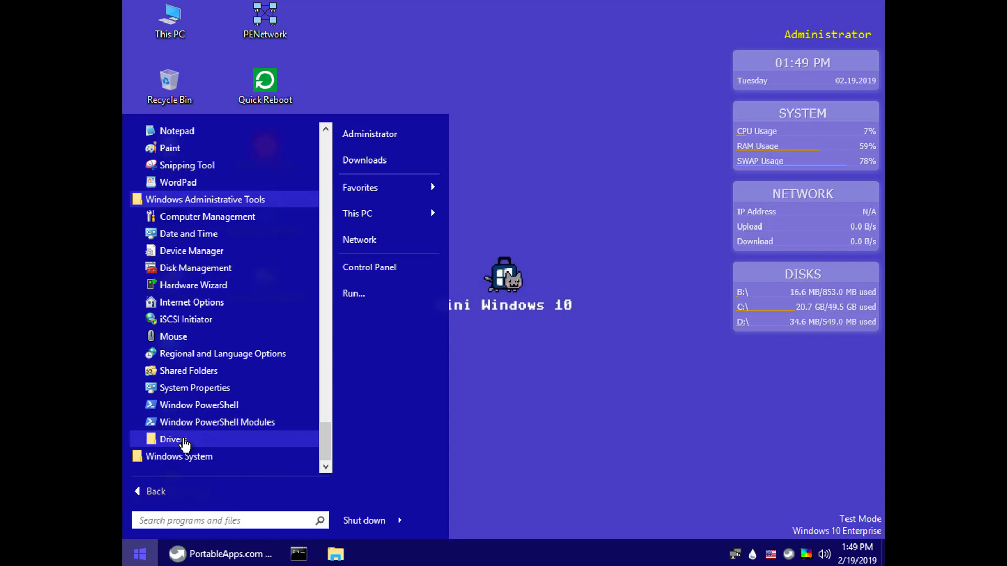
pyautogui.click(184, 441)
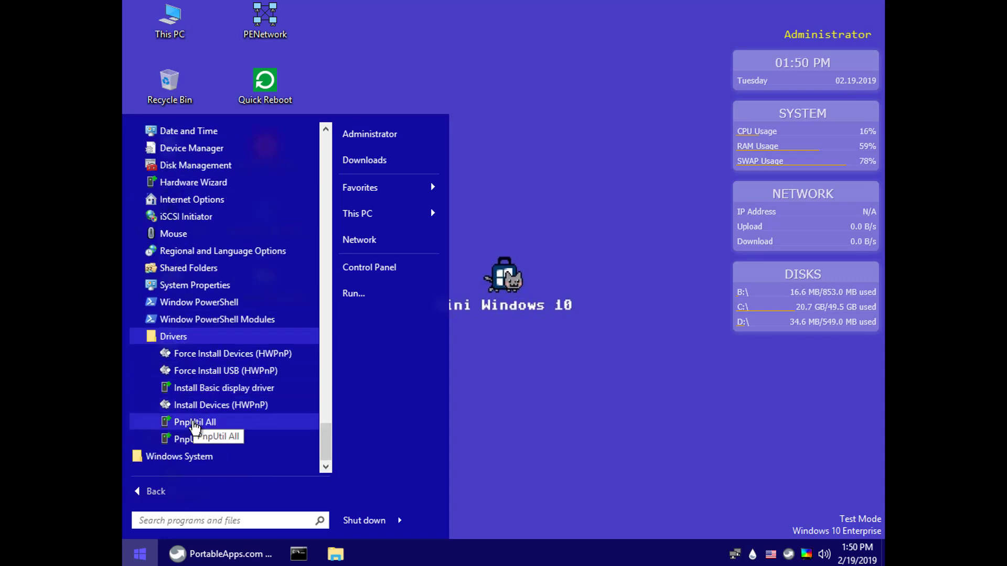
# Expand the Windows System folder with its 72 hours, Registry and Sysinternals subfolders and return to the start of the program list.
pyautogui.click(168, 456)
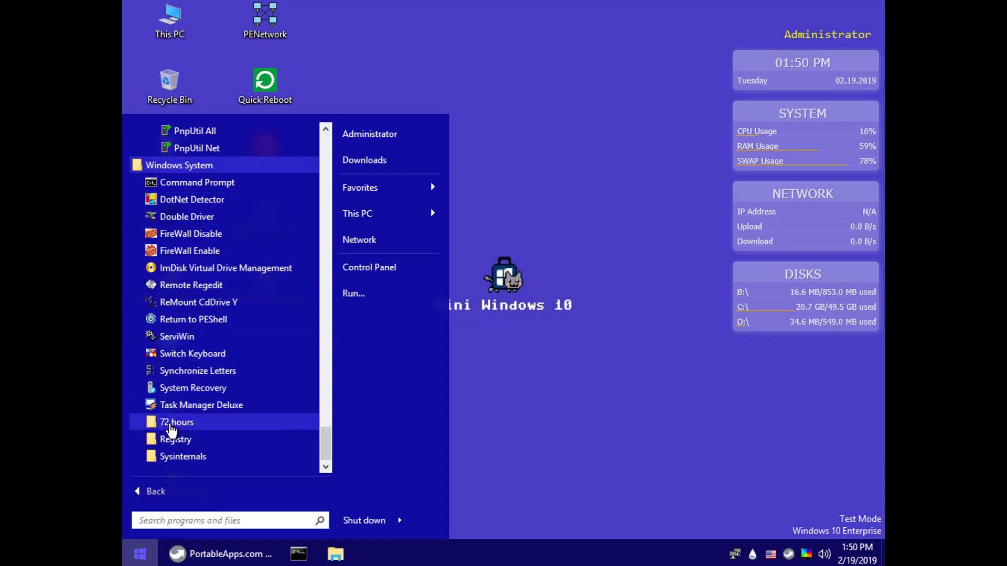
pyautogui.click(198, 419)
pyautogui.click(184, 439)
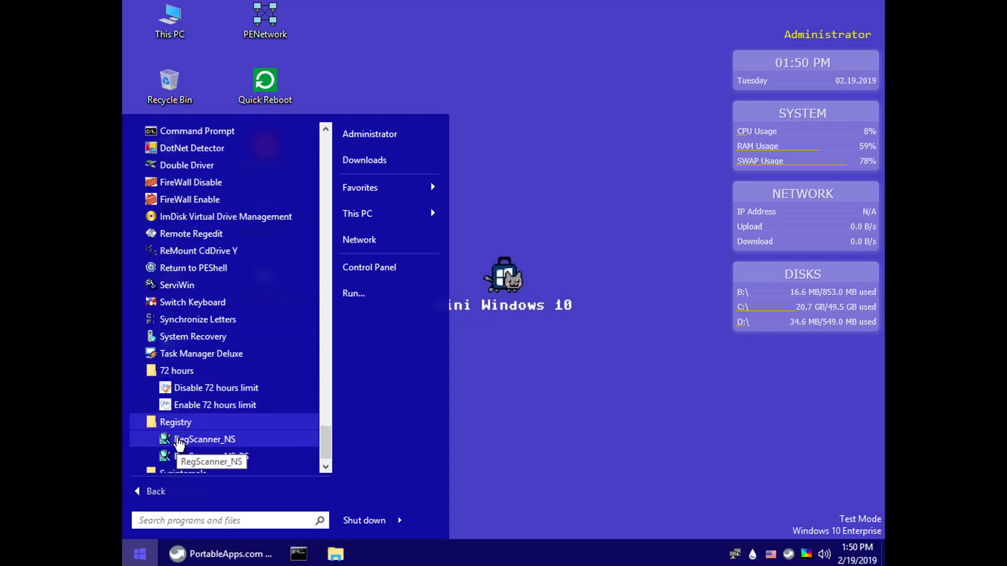
pyautogui.click(181, 458)
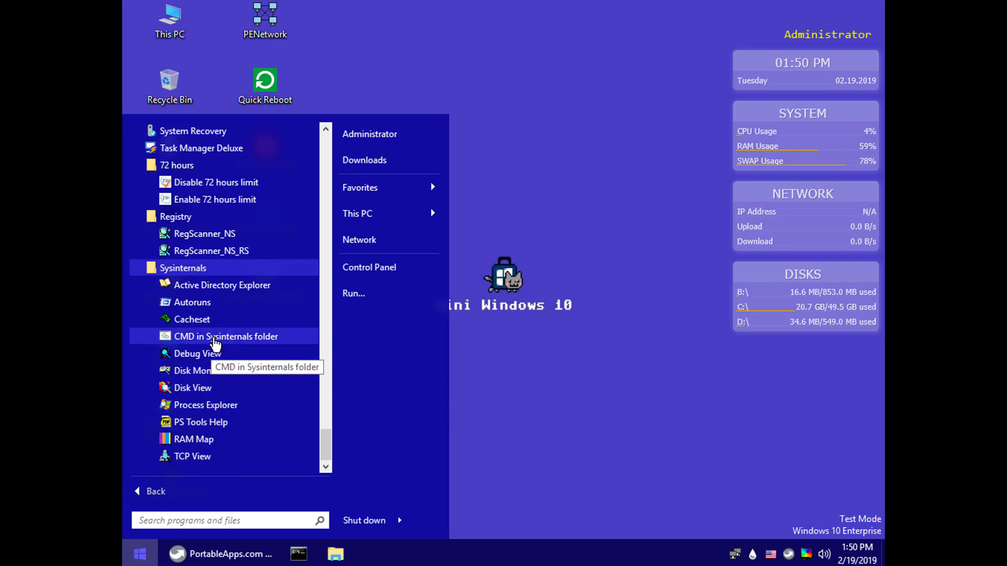
pyautogui.scroll(15, 215, 344)
pyautogui.scroll(20, 216, 343)
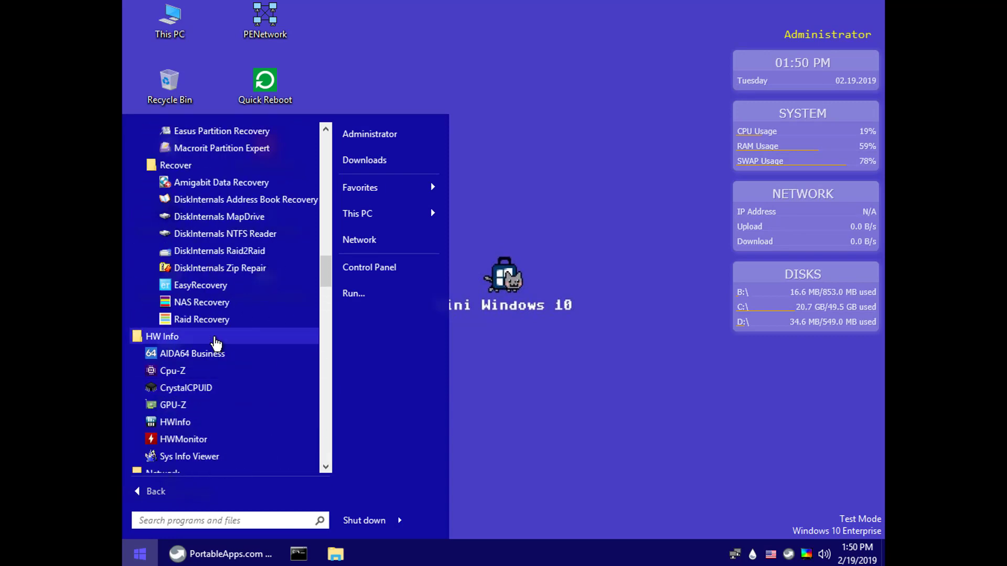
pyautogui.scroll(5, 216, 343)
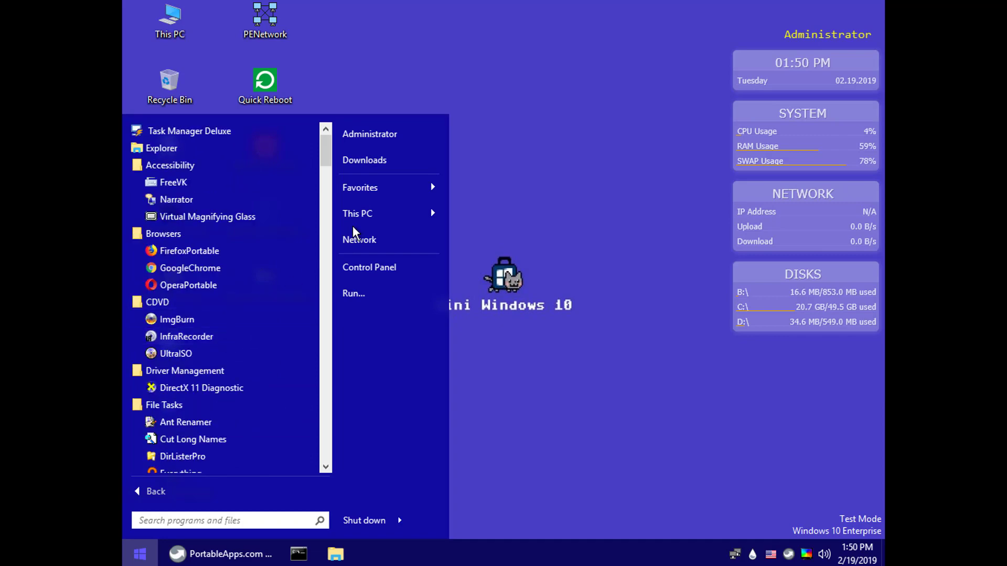
# View the Administrator user folder, close it, and look through the This PC and Favorites submenus of the Start menu.
pyautogui.click(386, 134)
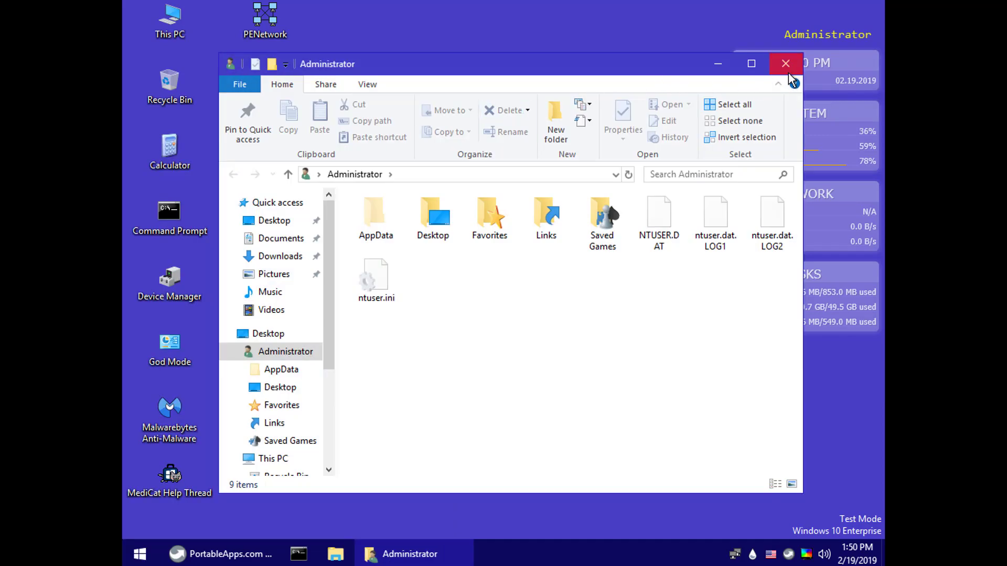
pyautogui.click(788, 73)
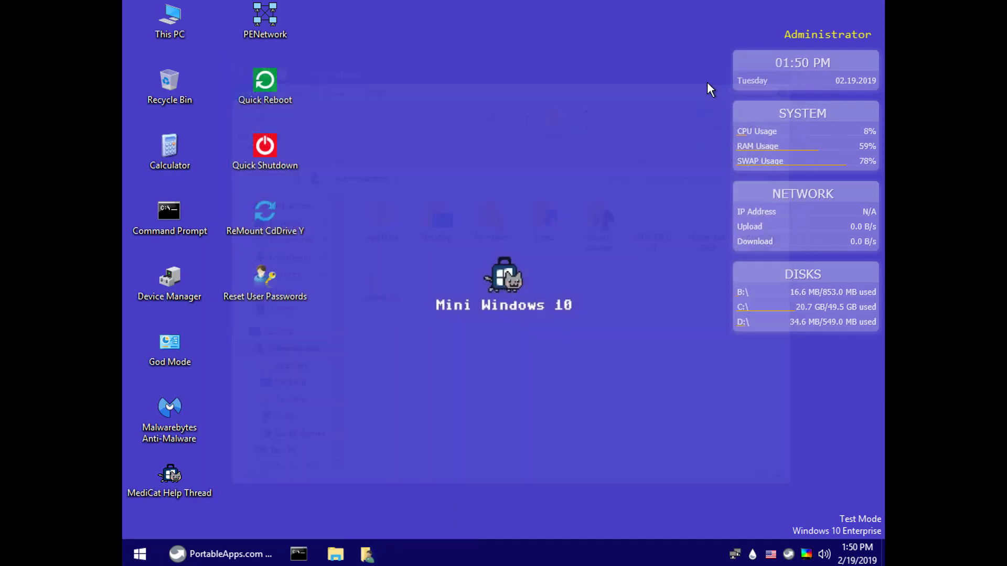
pyautogui.click(138, 557)
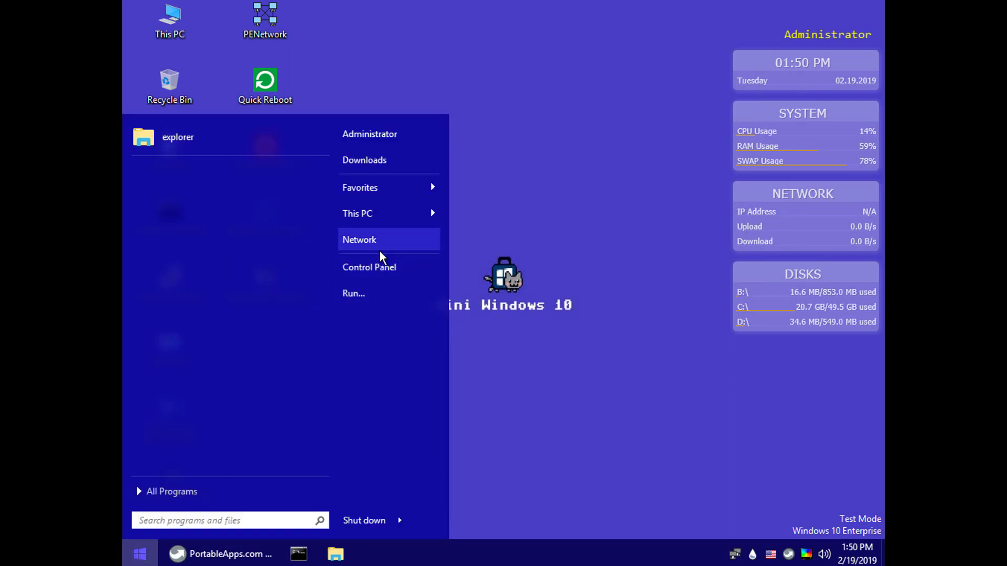
pyautogui.moveTo(401, 215)
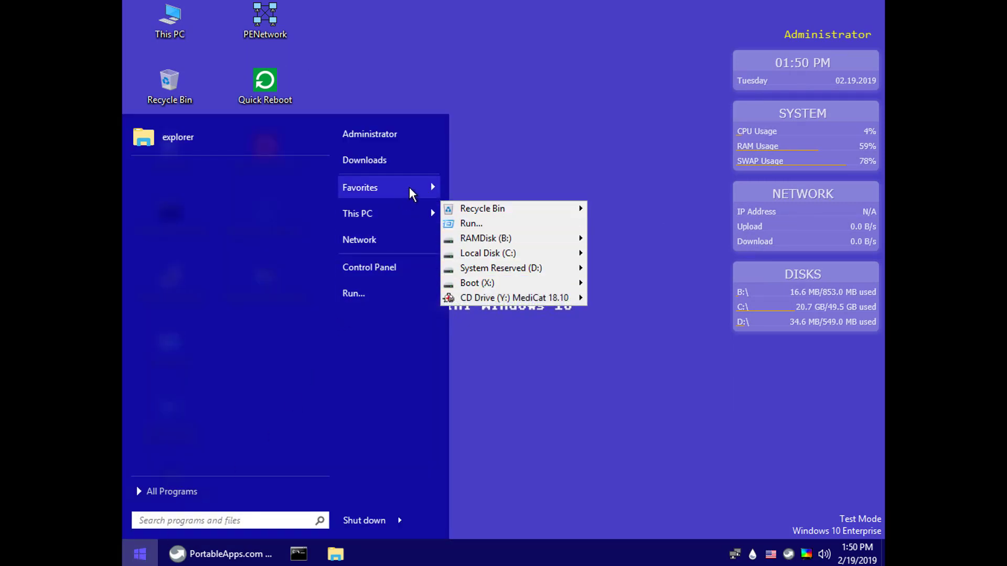
pyautogui.moveTo(411, 189)
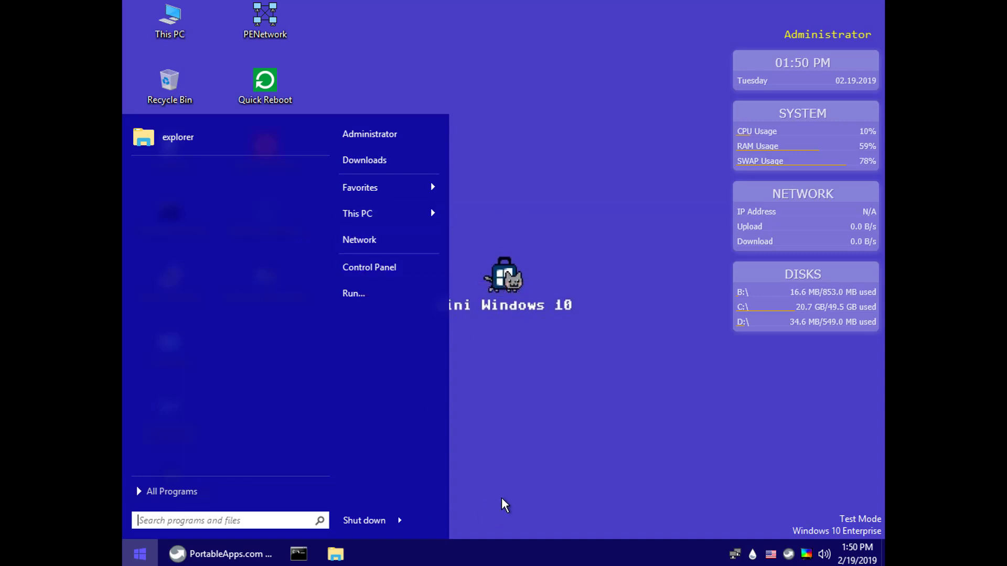
pyautogui.click(522, 504)
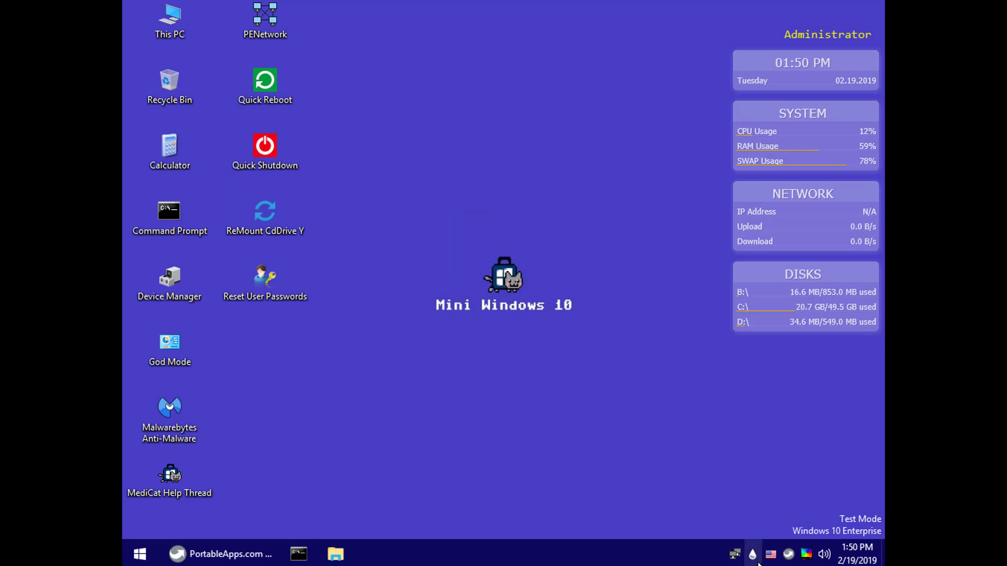
# Launch Kobo Deluxe from the Games category of the MediCat Menu and go through its intro and player setup to the main menu.
pyautogui.click(788, 554)
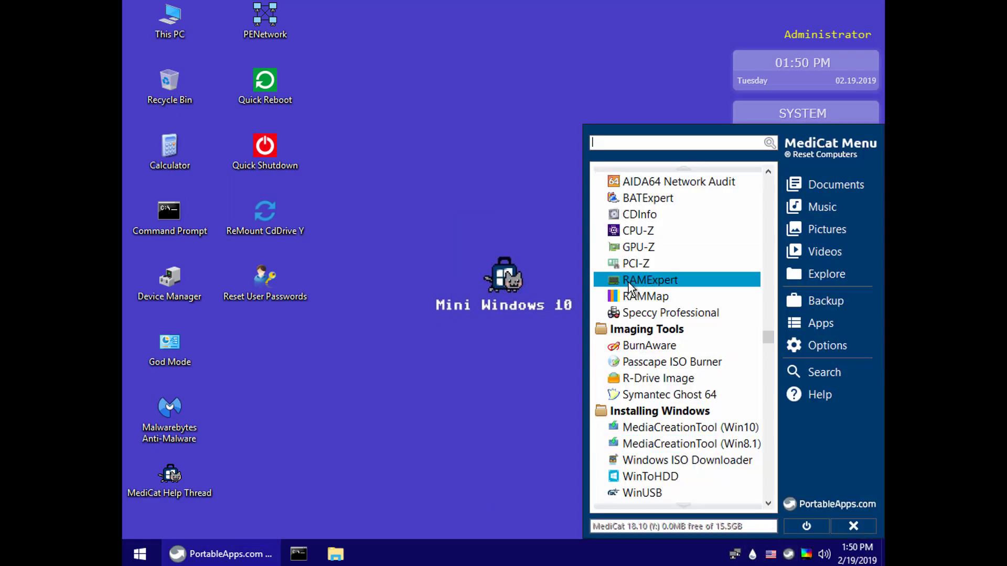
pyautogui.scroll(7, 628, 283)
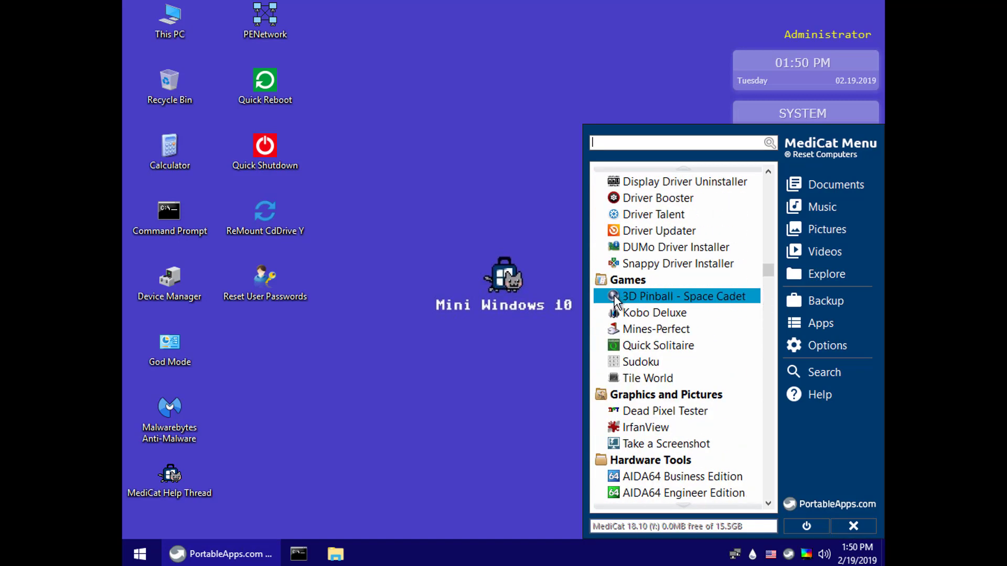
pyautogui.scroll(1, 615, 295)
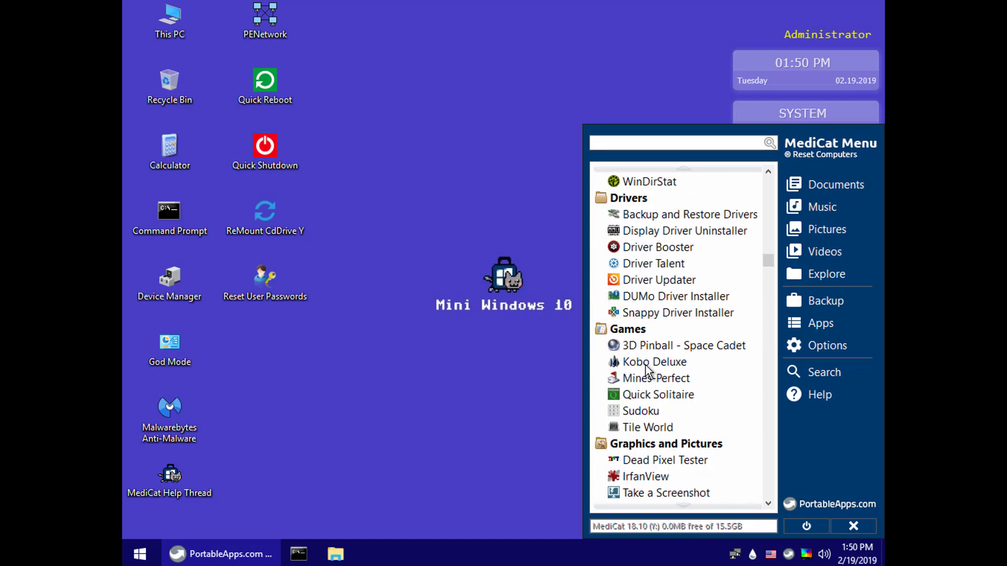
pyautogui.click(678, 366)
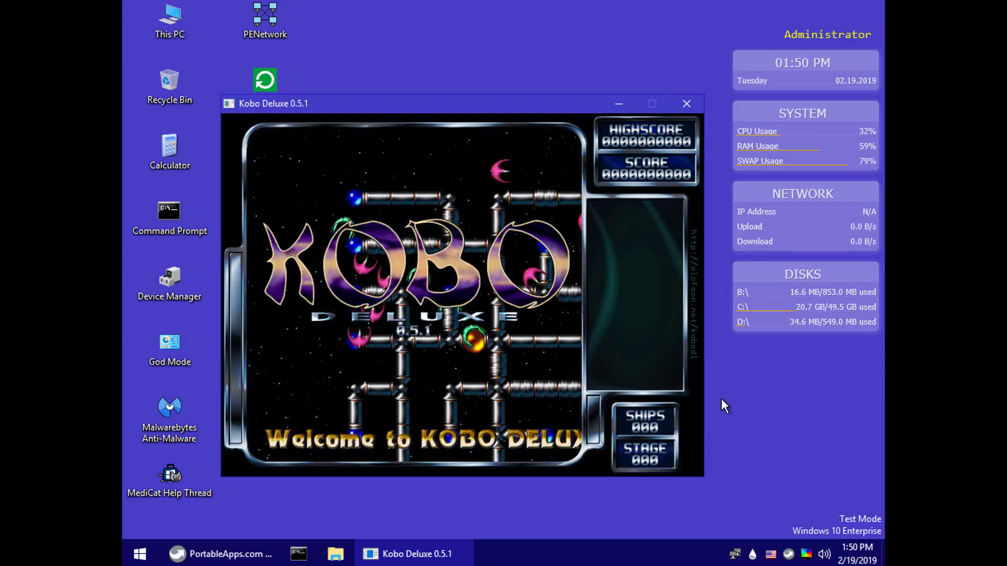
pyautogui.press('space')
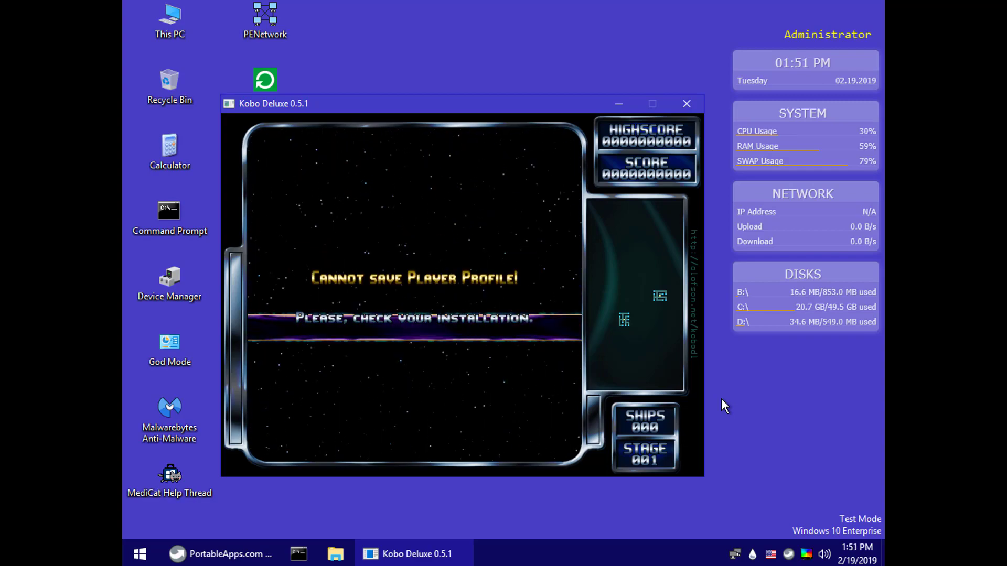
pyautogui.press('Return')
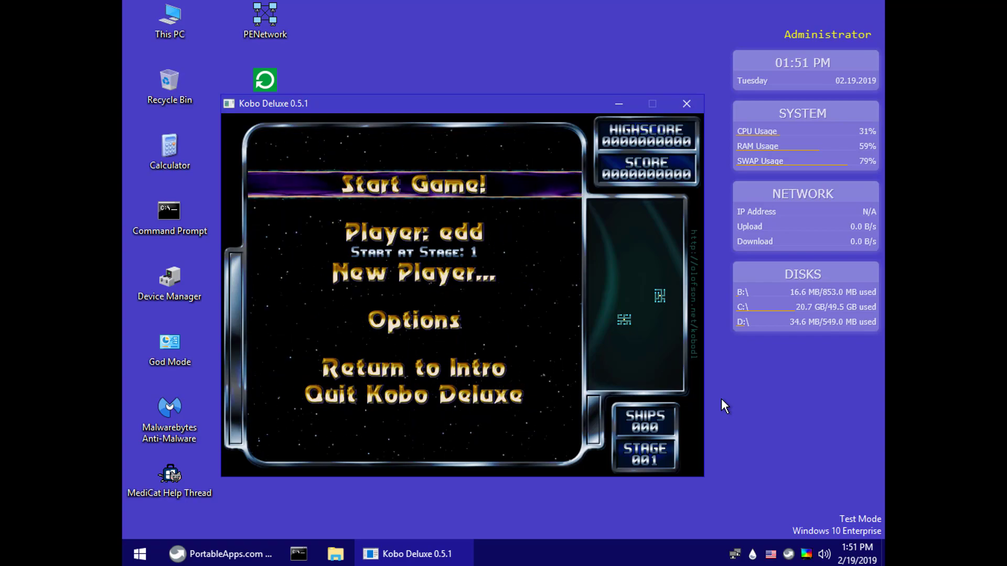
# Start a Kobo Deluxe game at stage 1, pause and resume it, and steer the ship around.
pyautogui.press('Return')
pyautogui.press('Return')
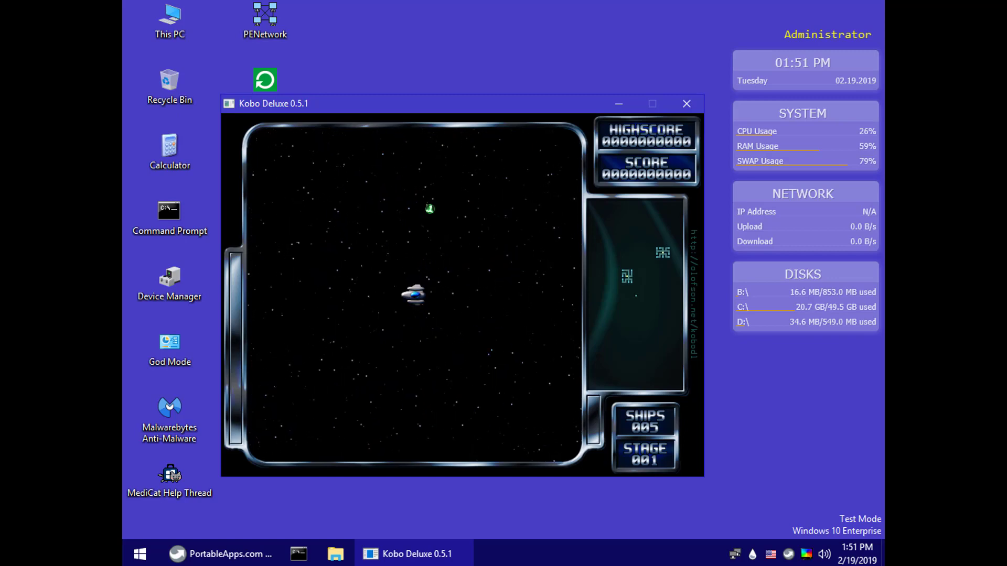
pyautogui.press('p')
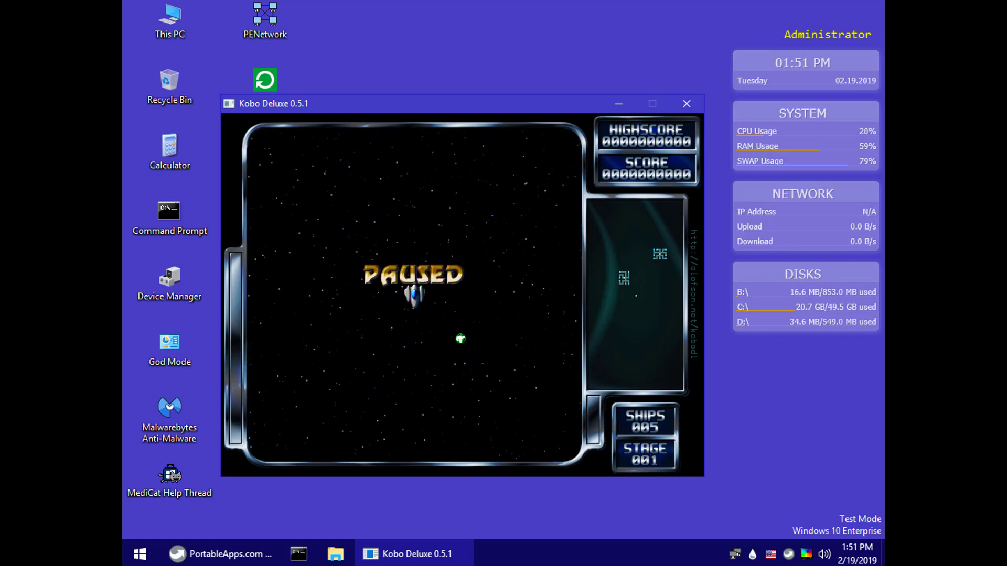
pyautogui.press('p')
pyautogui.press('Left')
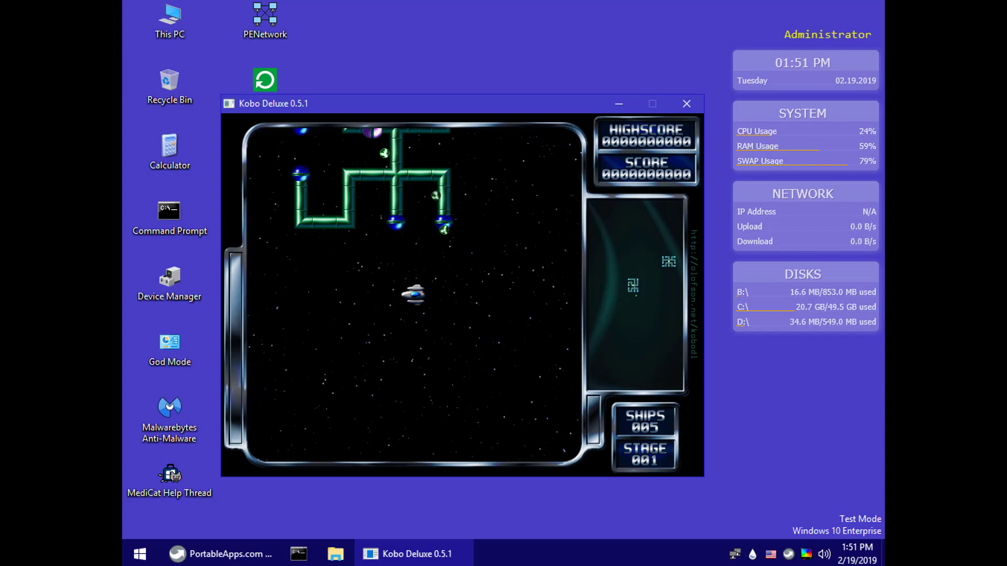
pyautogui.press('Down')
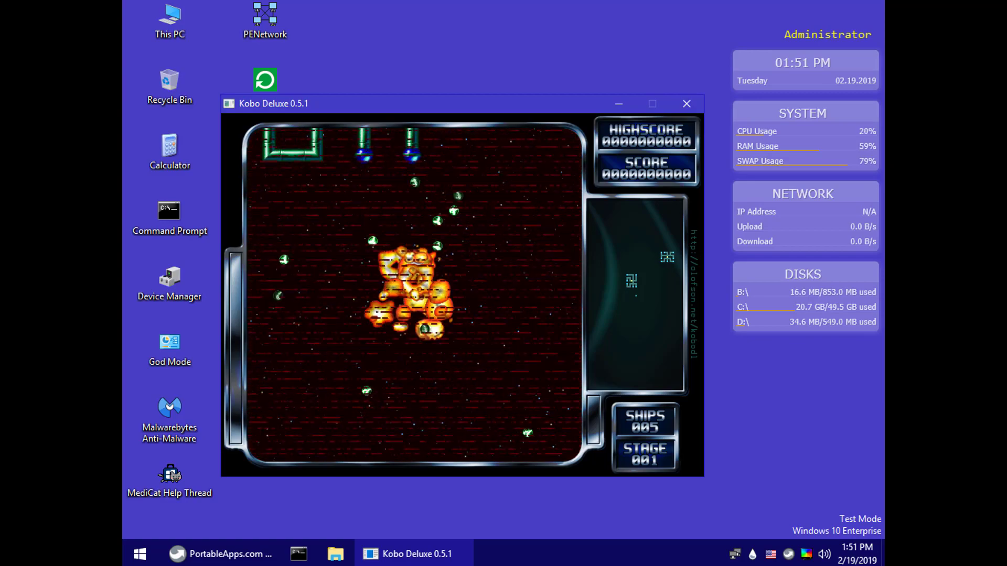
# Leave the running game and quit Kobo Deluxe, confirming the exit.
pyautogui.press('Escape')
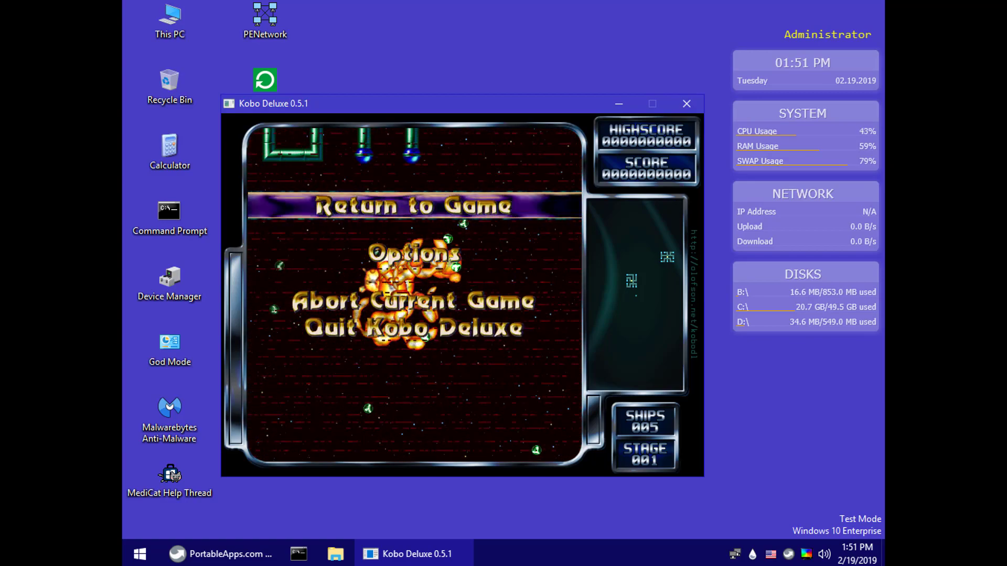
pyautogui.press('Down')
pyautogui.press('Down')
pyautogui.press('Down')
pyautogui.press('Return')
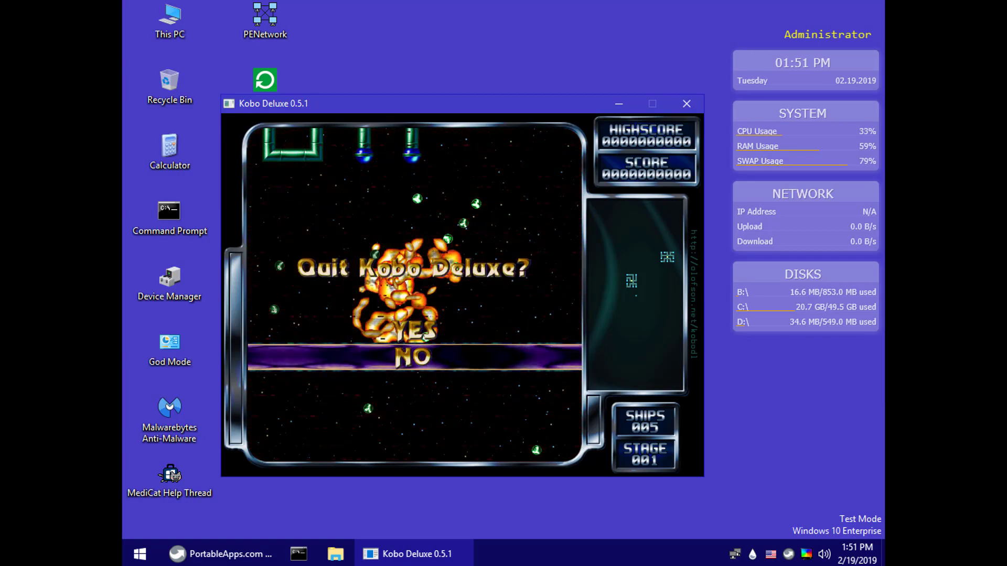
pyautogui.press('Up')
pyautogui.press('Return')
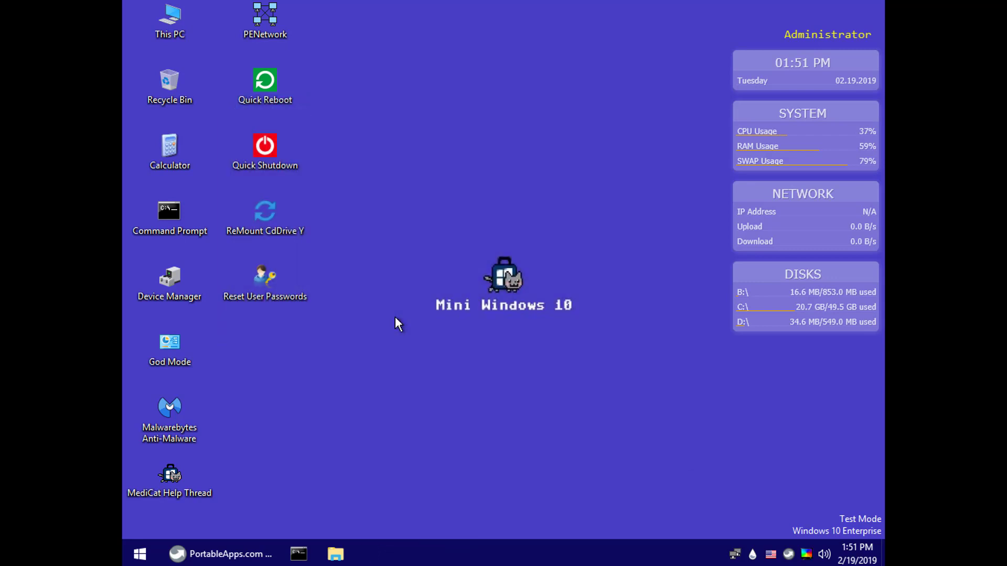
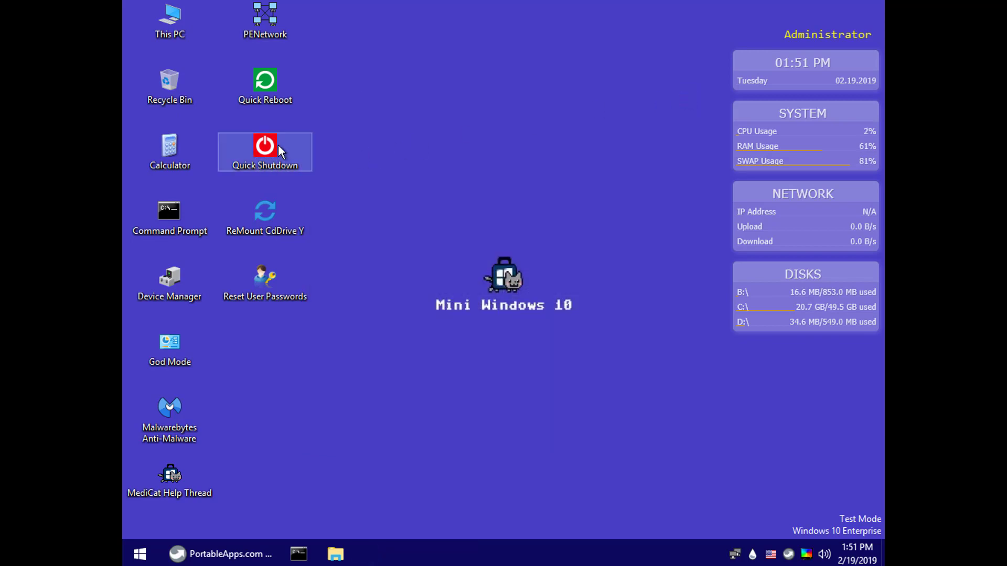
# Launch GoogleChrome from the Browsers program folder and agree to copy it temporarily to the local hard drive.
pyautogui.press('super')
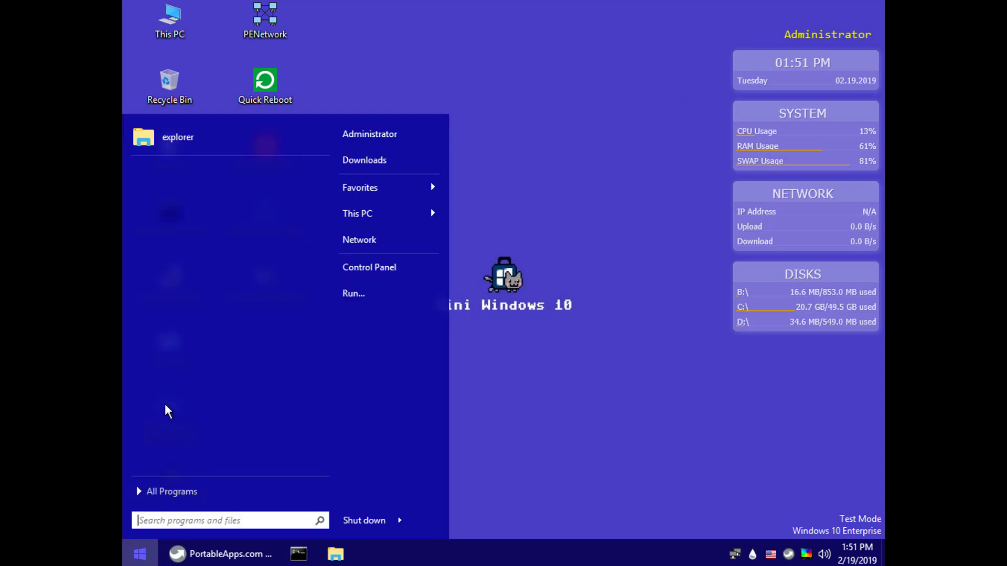
pyautogui.click(153, 491)
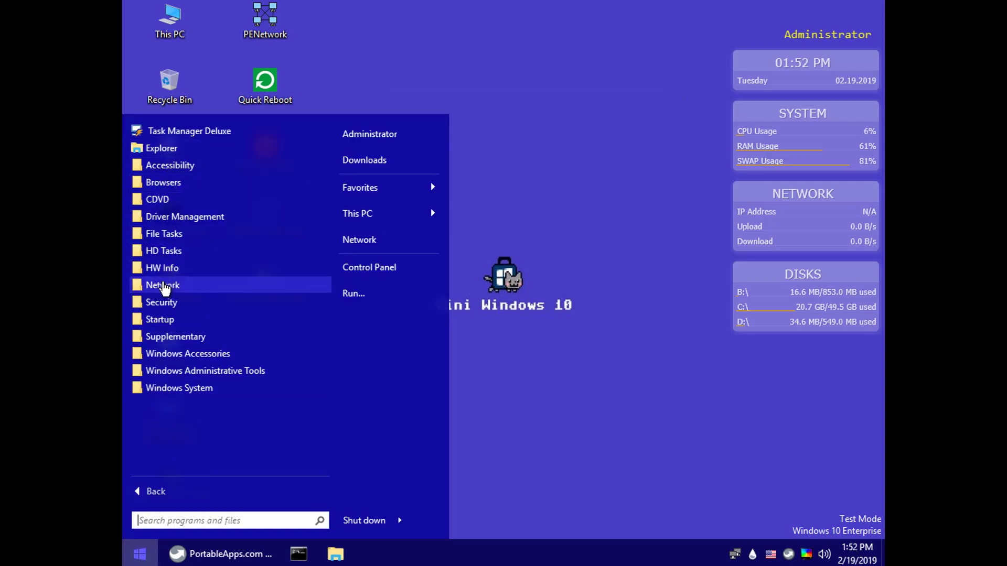
pyautogui.click(163, 287)
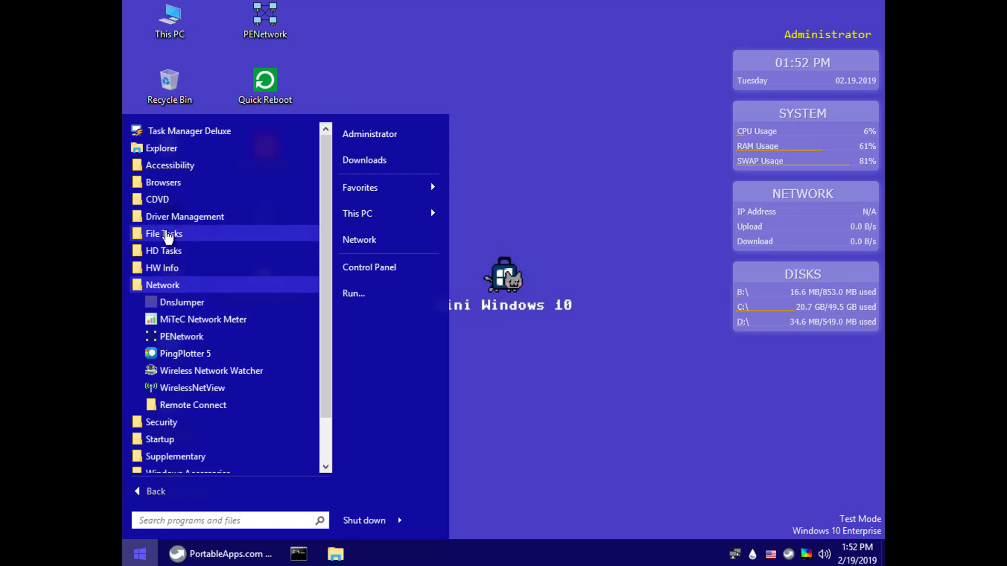
pyautogui.click(169, 183)
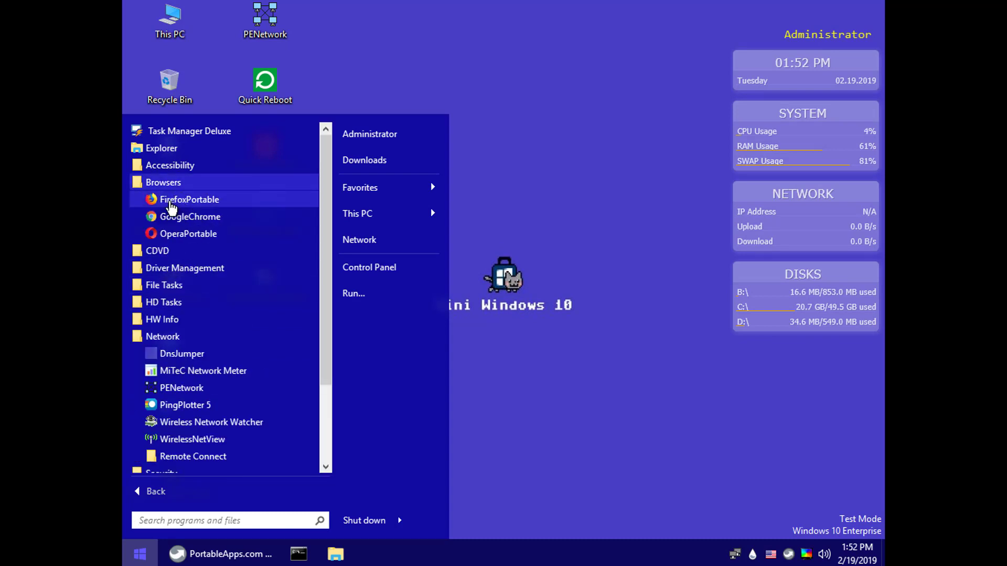
pyautogui.click(173, 217)
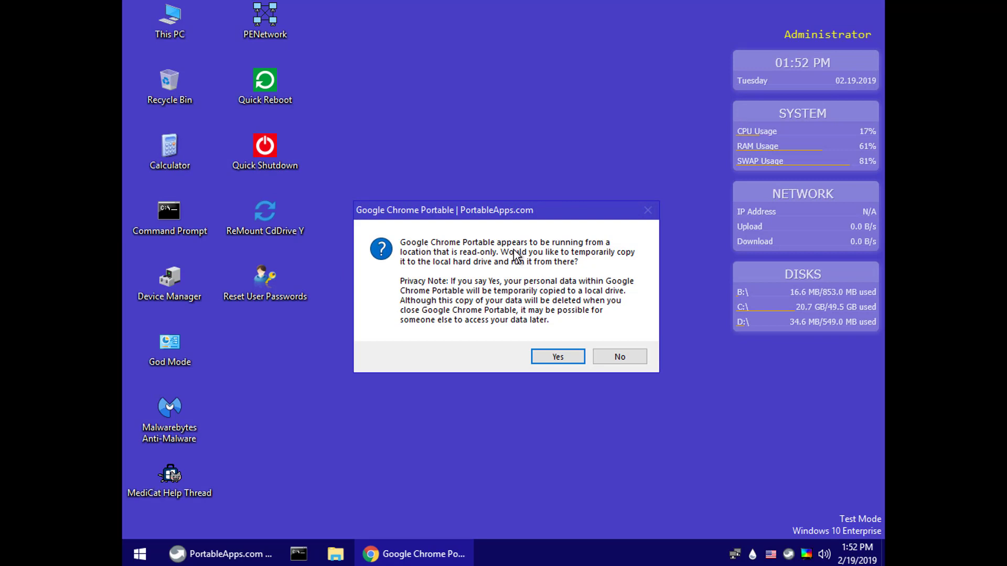
pyautogui.click(534, 357)
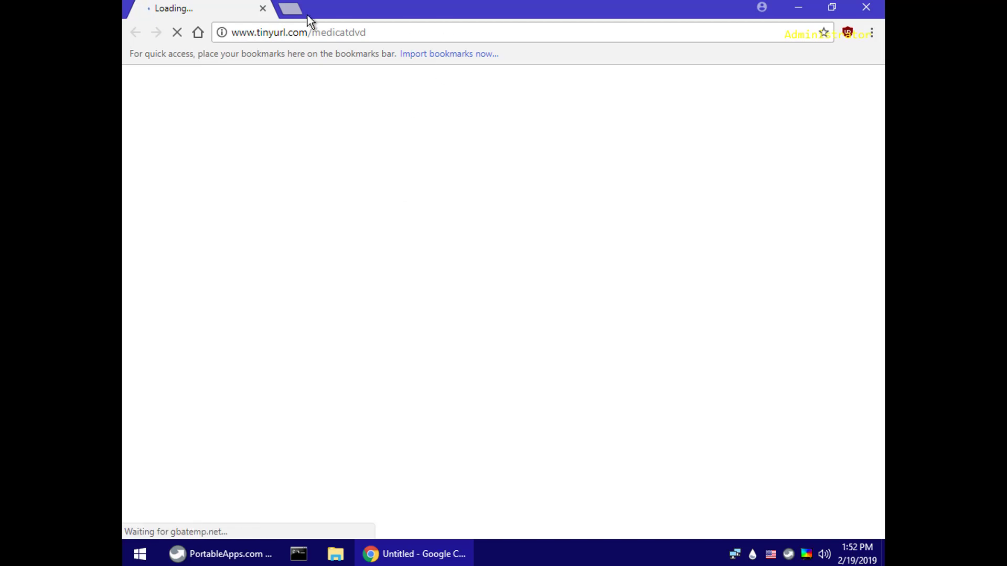
# Briefly open and close a new browser tab, then load youtube.com in the remaining tab.
pyautogui.click(289, 9)
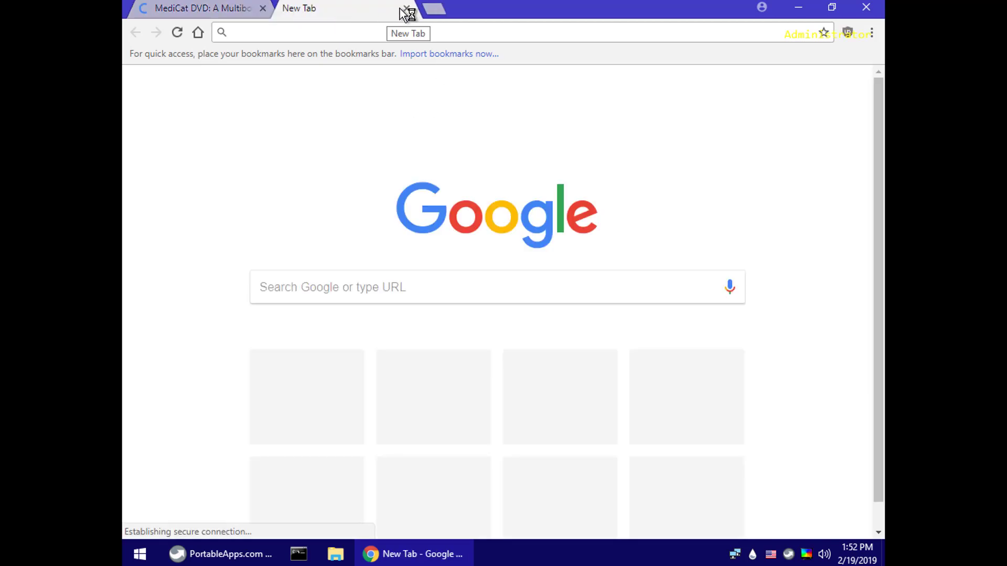
pyautogui.click(407, 8)
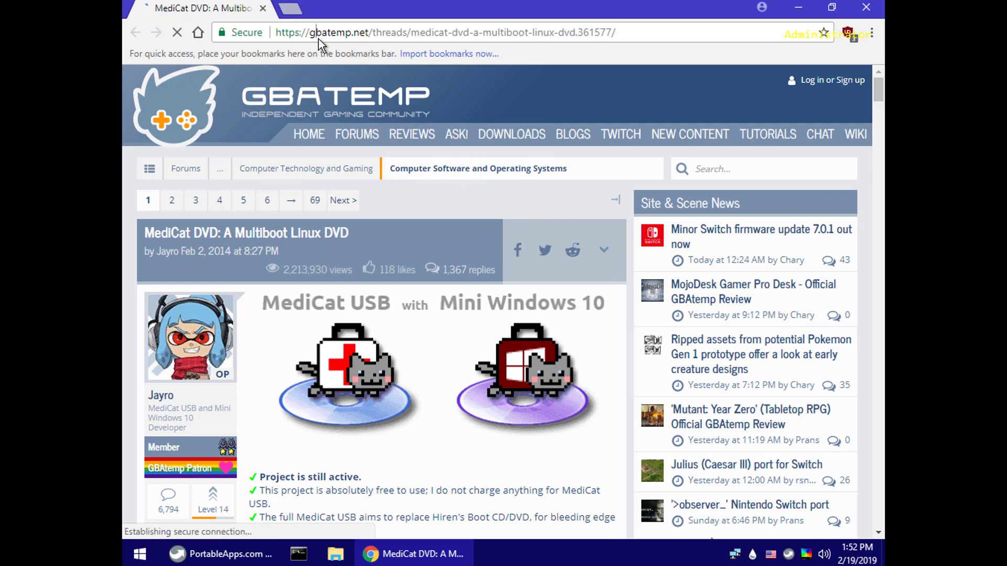
pyautogui.click(319, 39)
pyautogui.write('google')
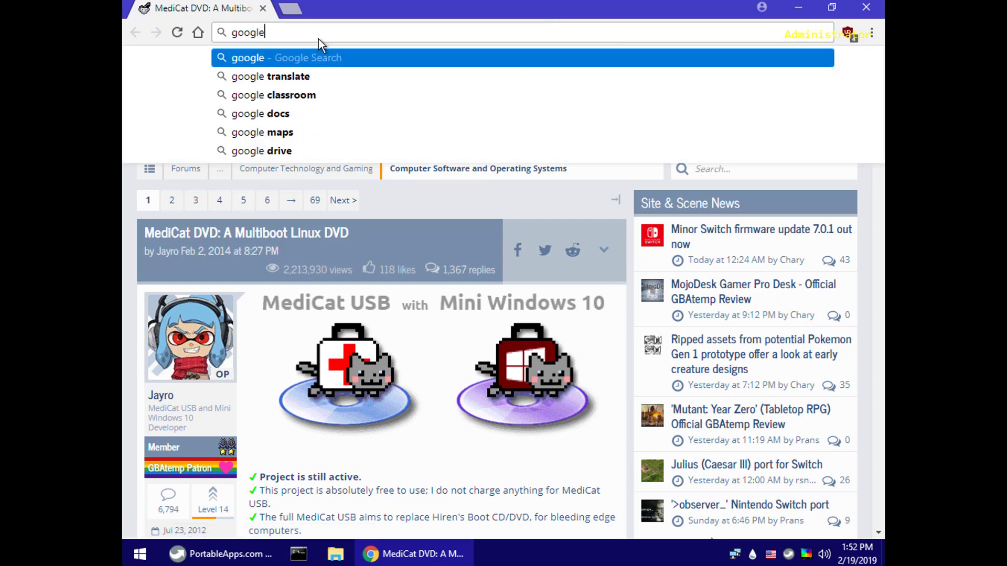
pyautogui.doubleClick(315, 35)
pyautogui.write('youtube.com')
pyautogui.press('Return')
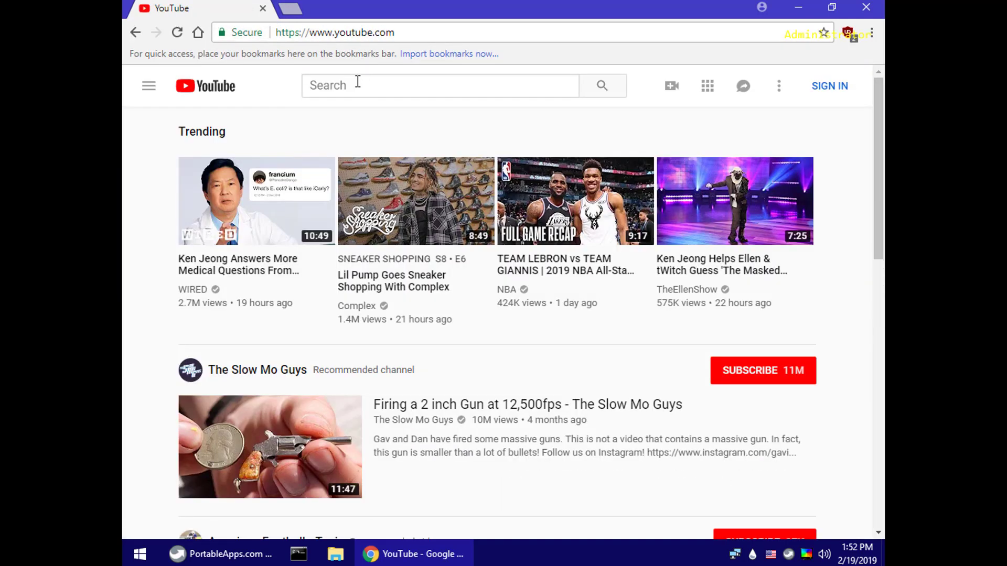
# Search YouTube for "apk heaven" and open the Apk Heaven channel.
pyautogui.click(392, 83)
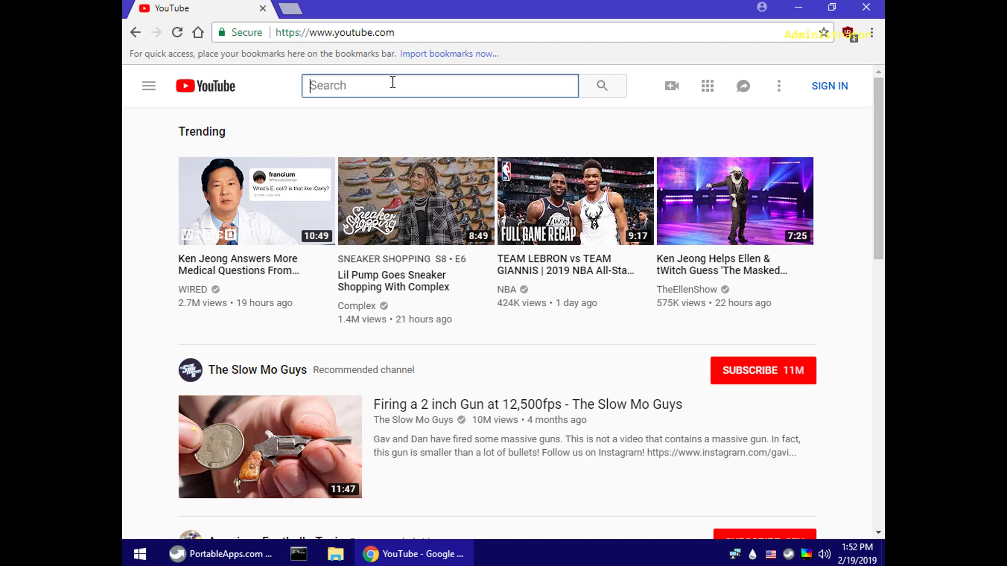
pyautogui.write('apj')
pyautogui.press('BackSpace')
pyautogui.write('k')
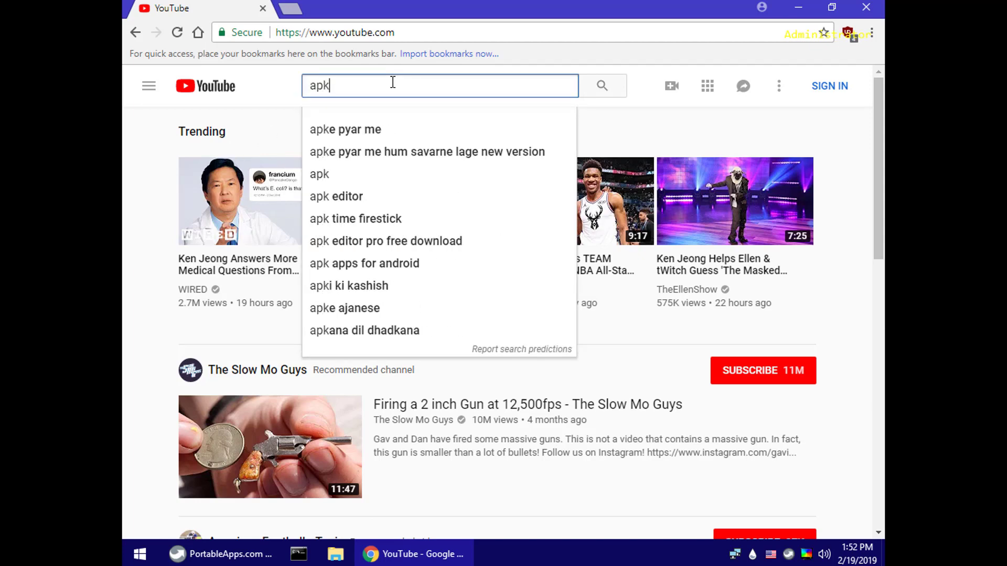
pyautogui.write(' heaven')
pyautogui.press('Return')
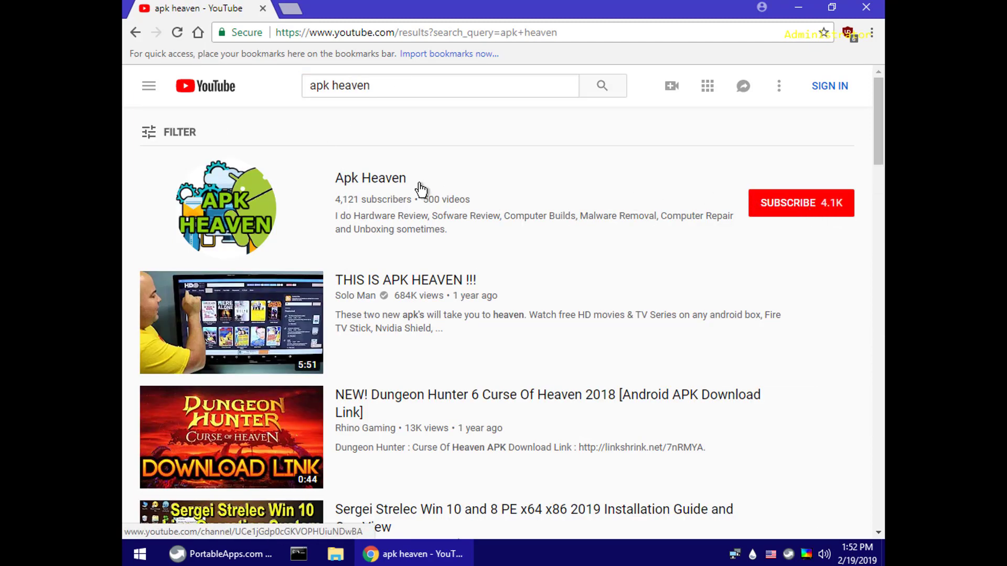
pyautogui.click(396, 184)
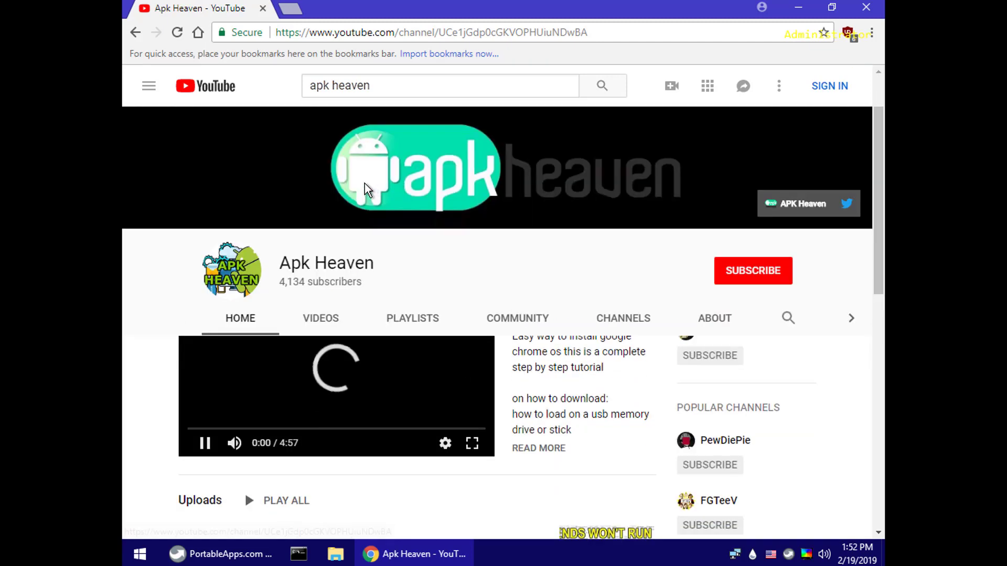
# Play the channel's "Chrome OS 2018 How to Download and Install Tutorial" video in full screen and skip ahead slightly.
pyautogui.scroll(-3, 364, 184)
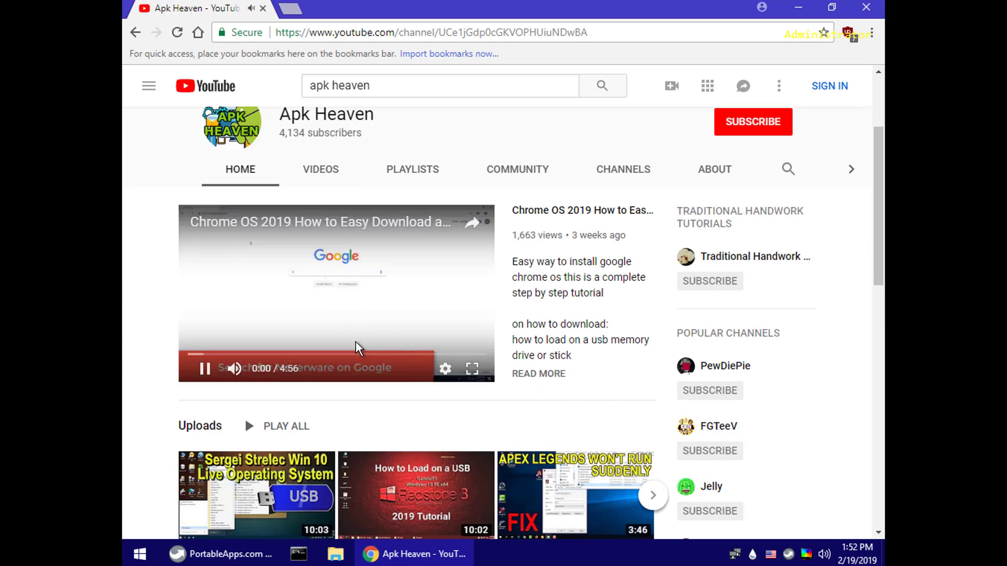
pyautogui.scroll(-3, 329, 439)
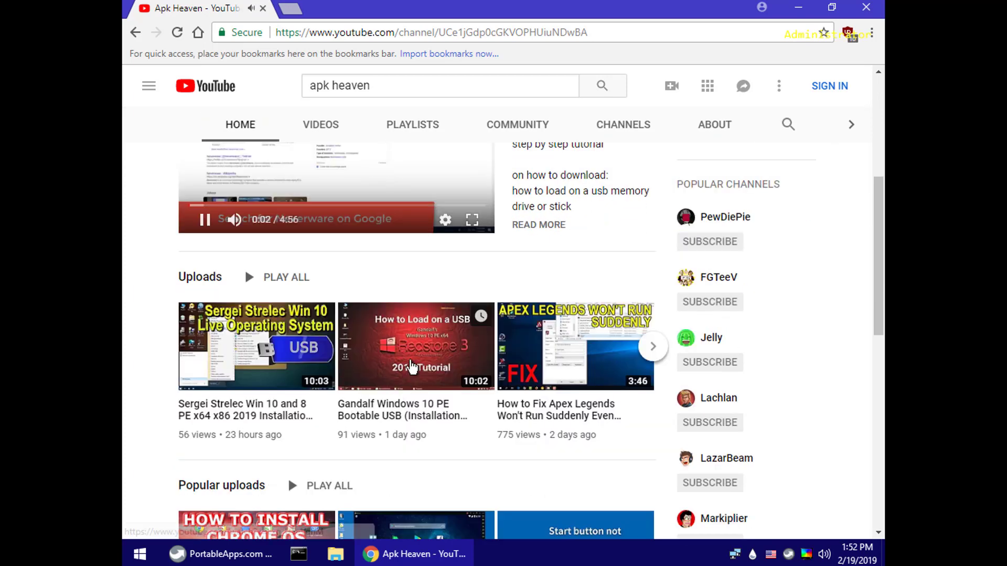
pyautogui.scroll(-3, 318, 378)
pyautogui.click(319, 379)
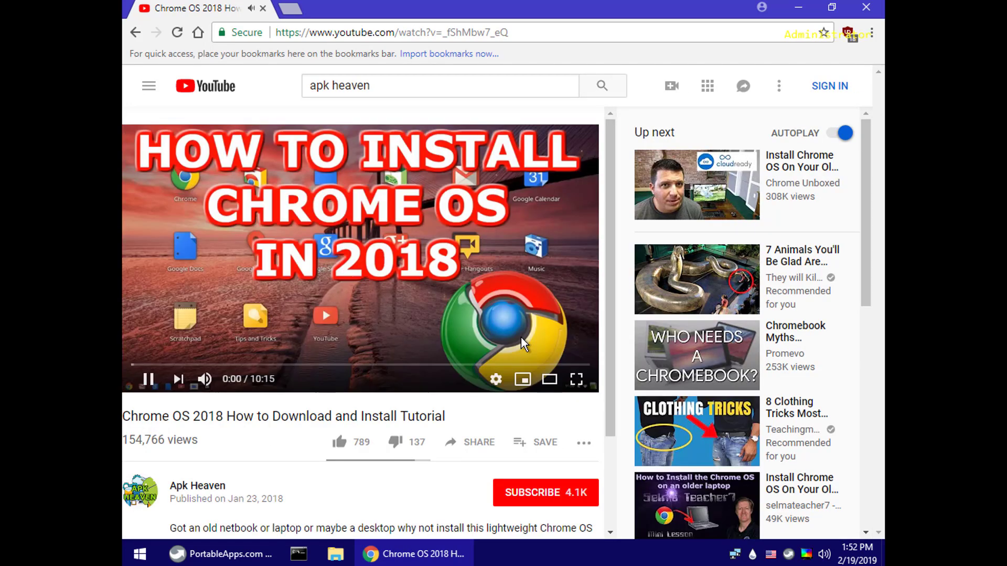
pyautogui.click(577, 383)
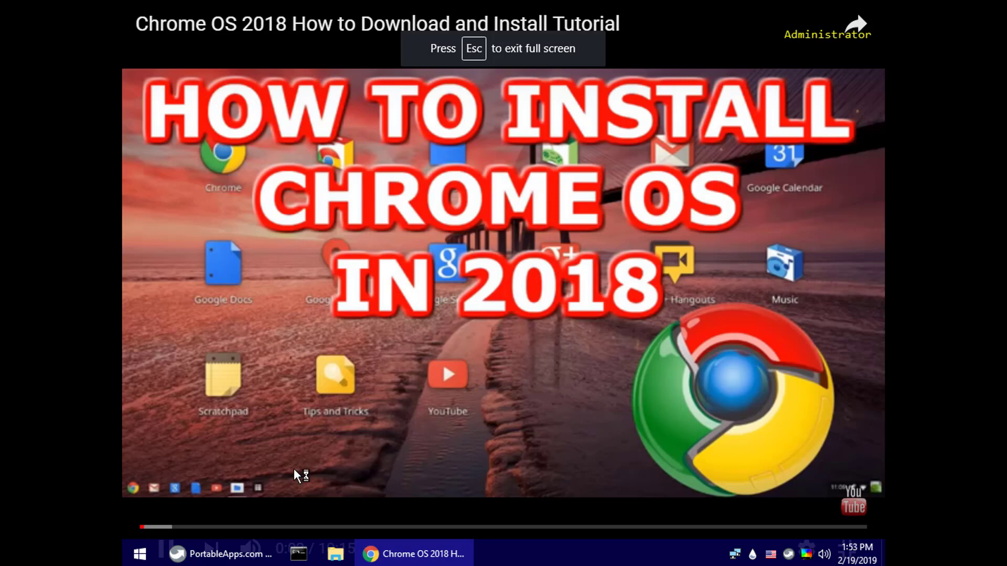
pyautogui.click(173, 527)
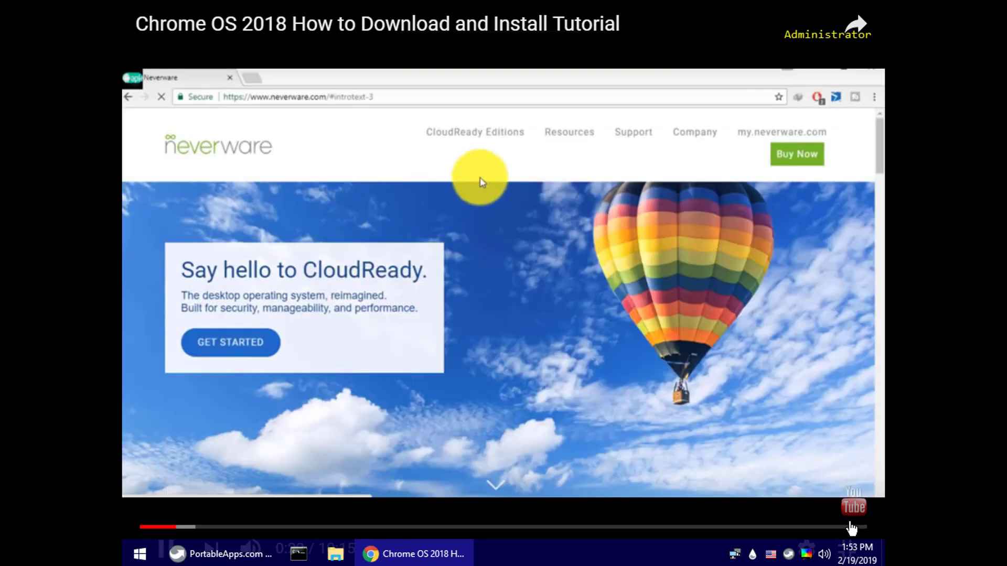
# Exit the full-screen video, close the browser, and shut down Mini Windows 10 with Quick Shutdown.
pyautogui.press('Escape')
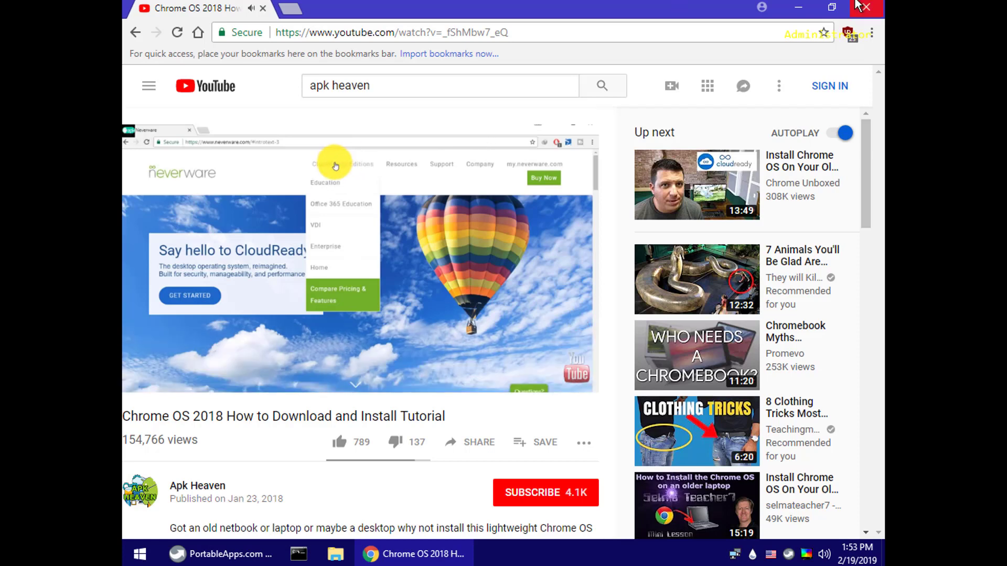
pyautogui.click(866, 7)
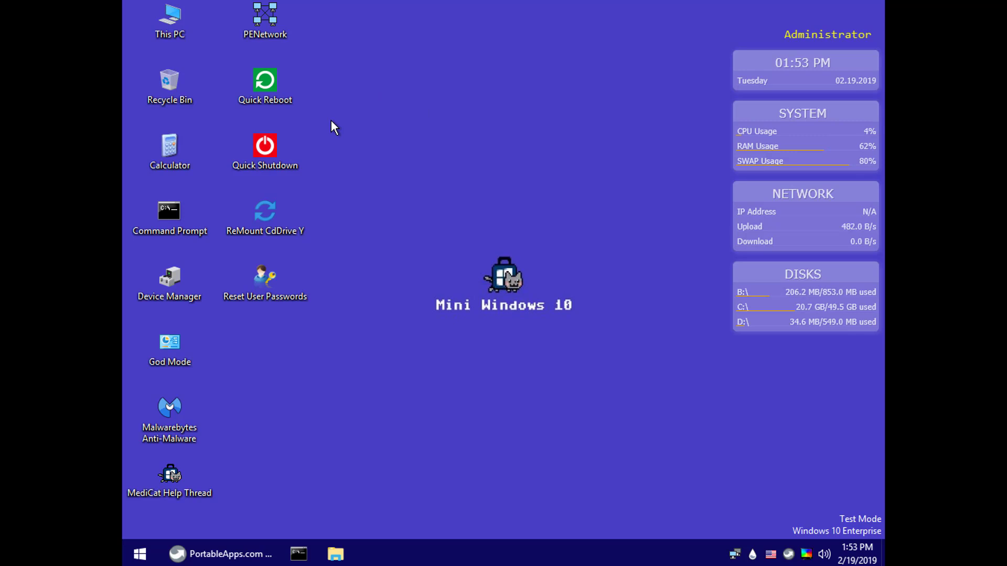
pyautogui.doubleClick(260, 150)
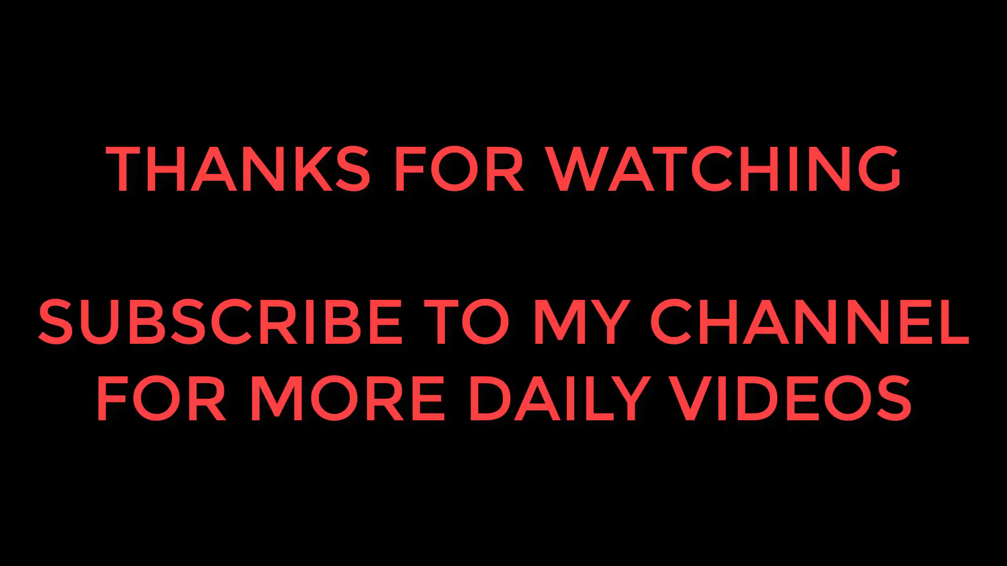